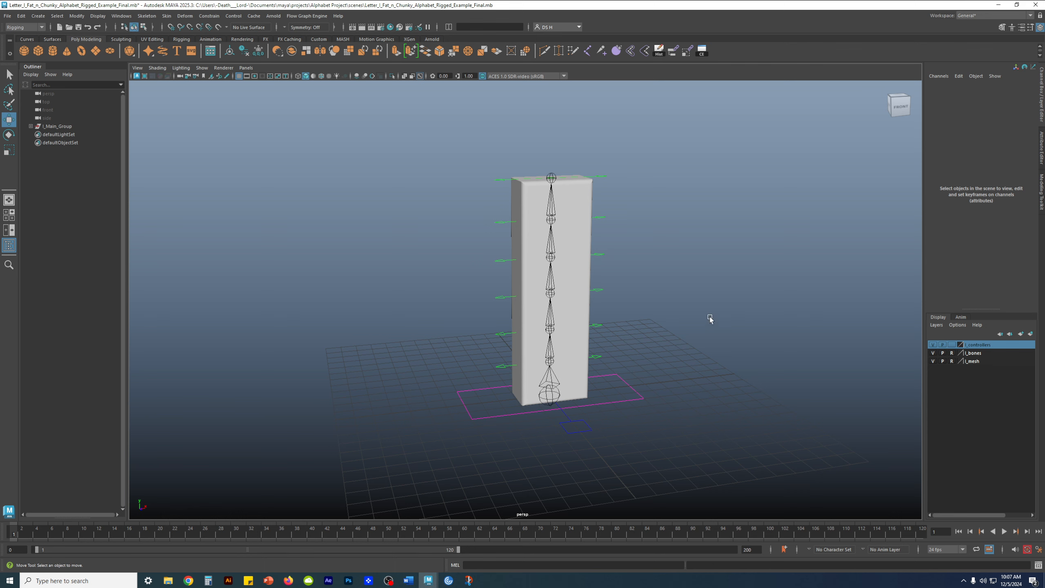
Step: Start a new scene without saving the changes to the current one
click(7, 15)
click(19, 33)
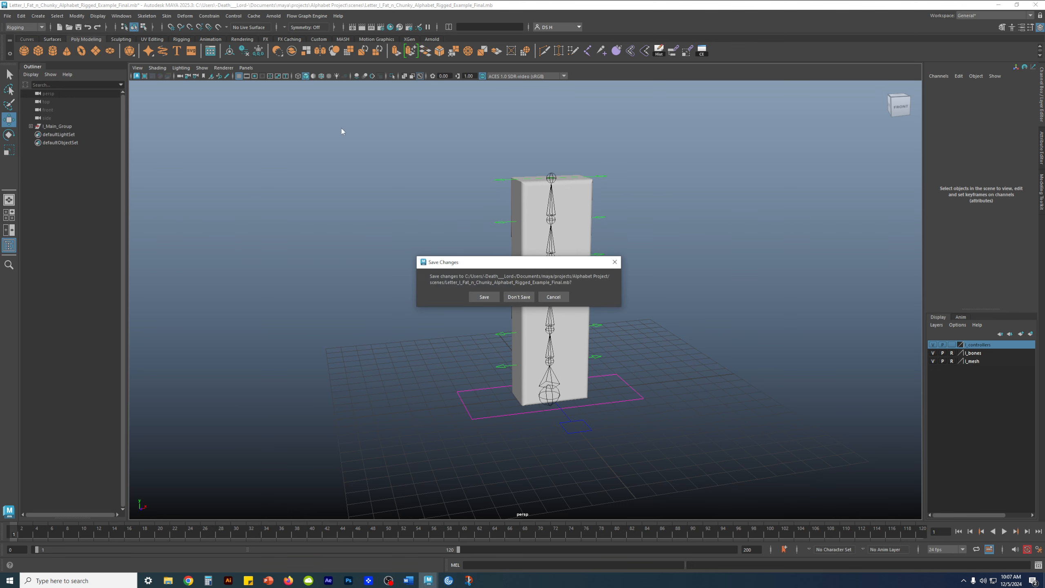
click(518, 297)
alt+drag(575, 315, 485, 264)
alt+right_drag(485, 264, 546, 284)
alt+middle_drag(552, 288, 562, 339)
alt+drag(562, 338, 548, 311)
mouse_move(544, 286)
alt+middle_down()
mouse_move(532, 256)
mouse_move(539, 288)
alt+middle_up()
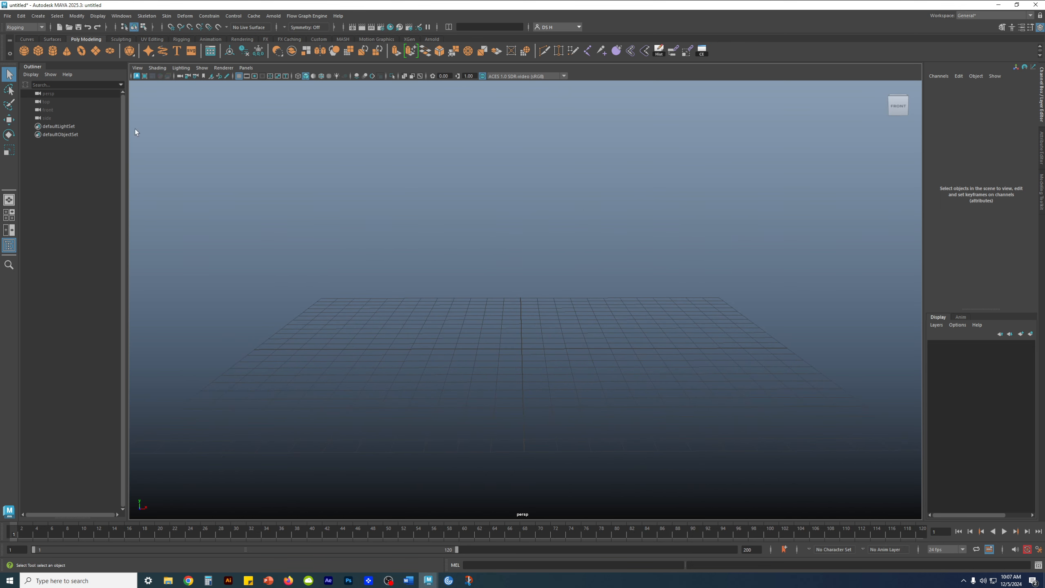
Step: Import Letter_I_Fat_n_Chunky_Alphabet_Rigged_Example_Final.mb from the Alphabet Project scenes folder into the empty scene
click(7, 16)
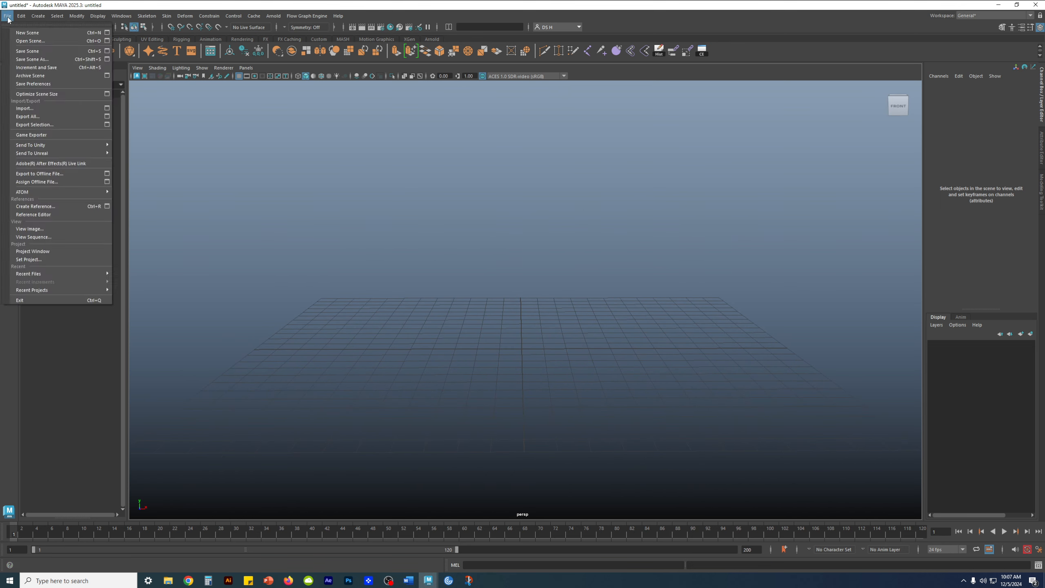
click(25, 109)
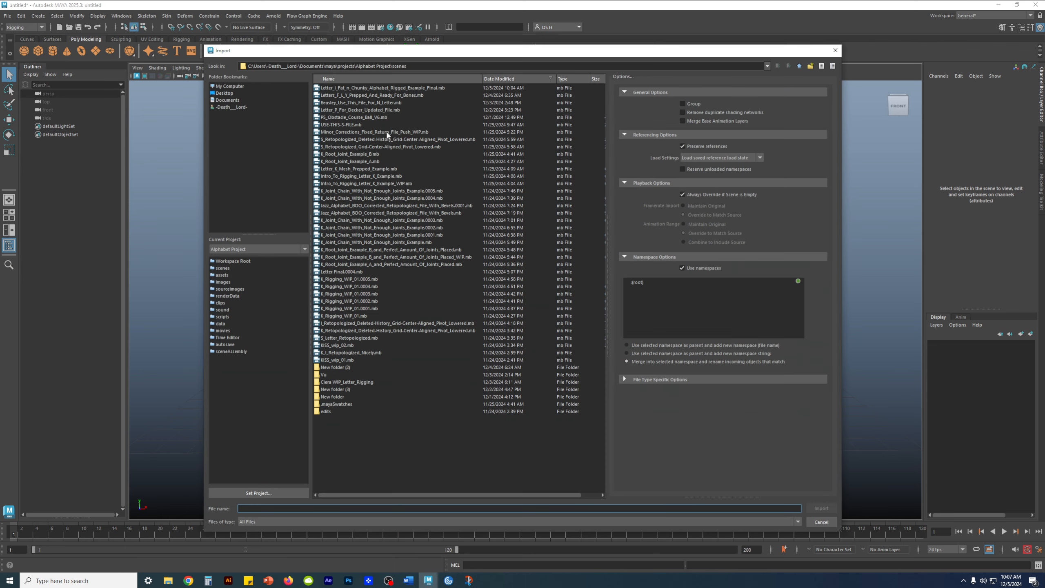
click(374, 88)
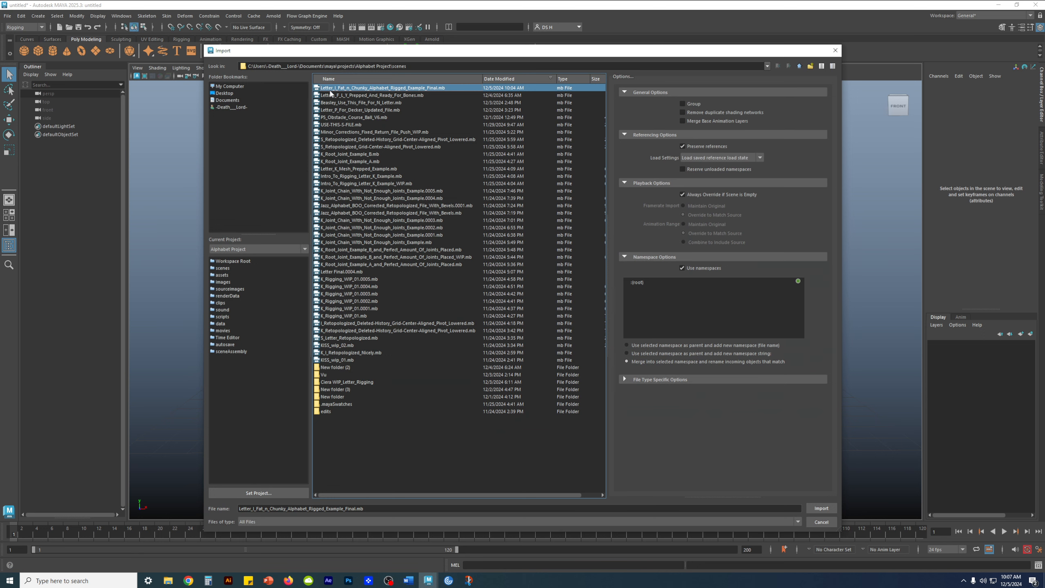
drag(310, 91, 278, 93)
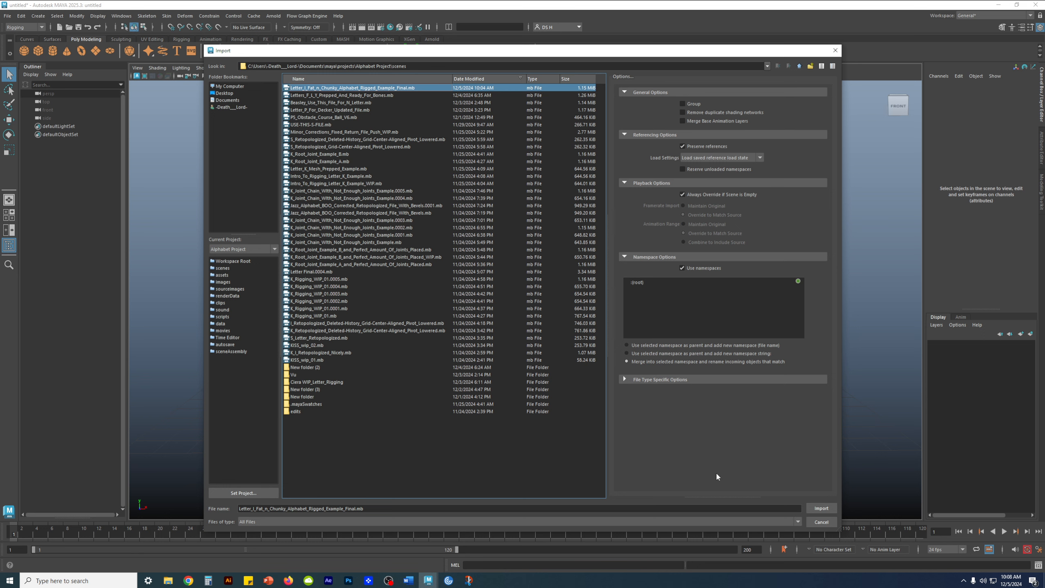
click(821, 507)
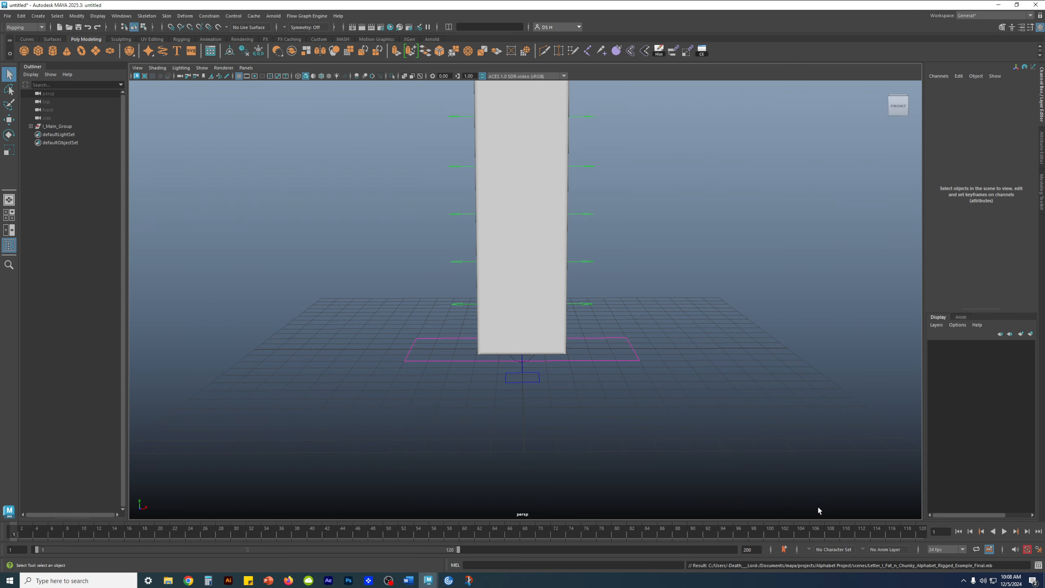
Step: Inspect the imported I_Main_Group and the complete rigged letter it contains
click(56, 127)
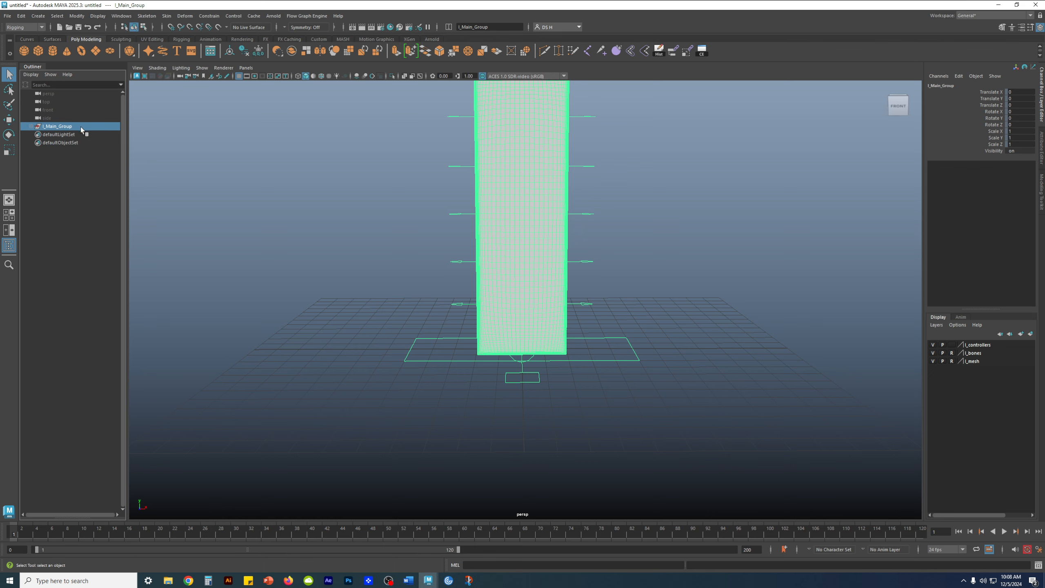
drag(53, 128, 84, 143)
click(280, 295)
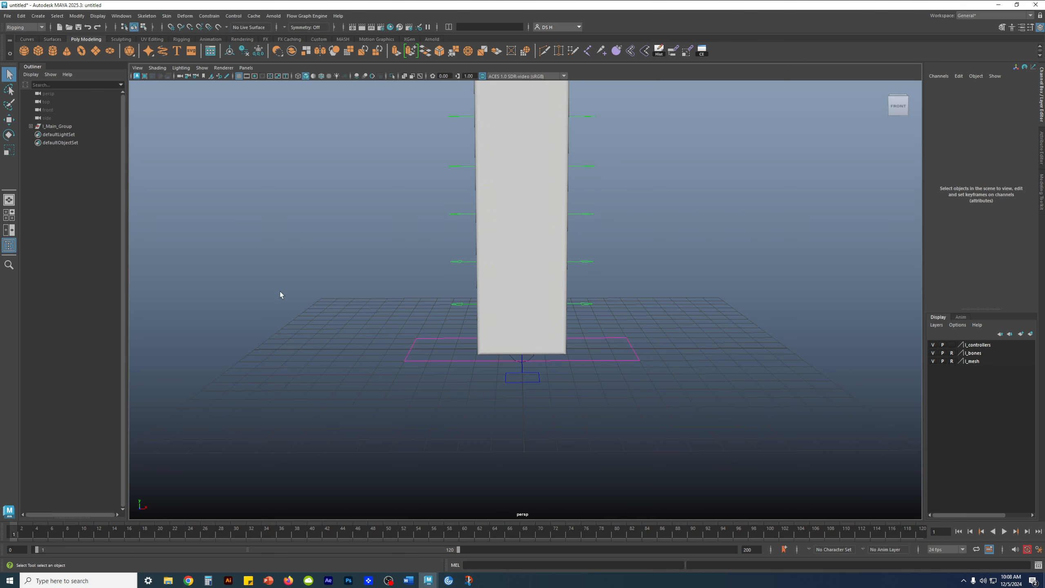
alt+right_drag(674, 295, 692, 242)
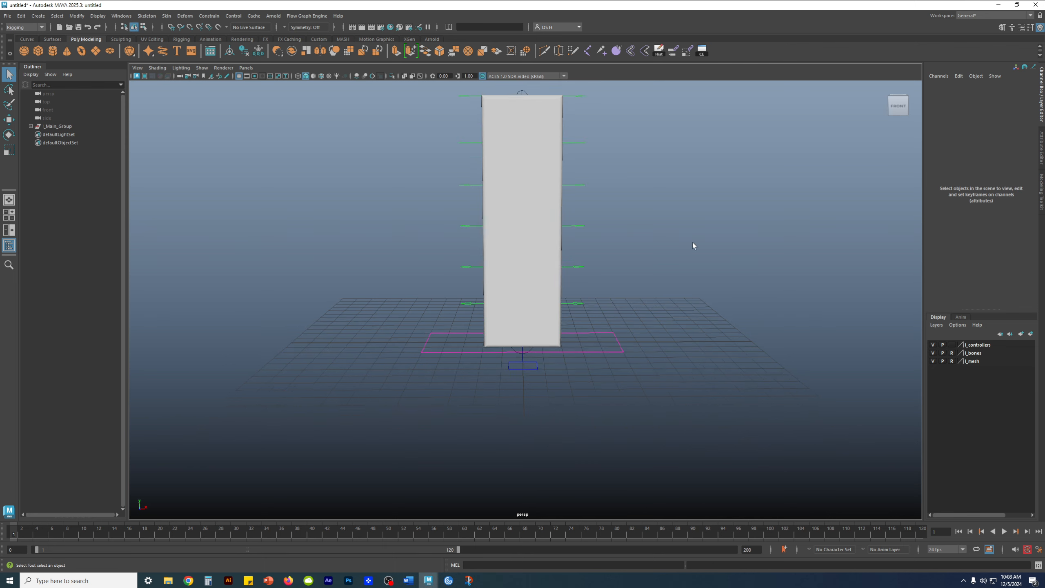
alt+middle_drag(664, 219, 646, 263)
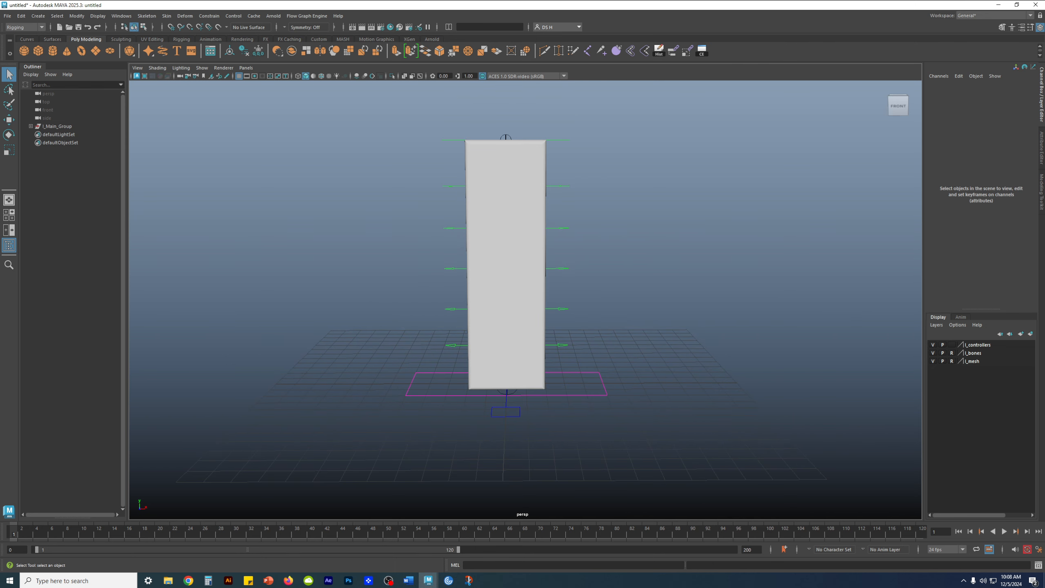
Step: Check the I_controllers layer by toggling its visibility, and turn on X-ray display for the joints
click(976, 346)
click(933, 345)
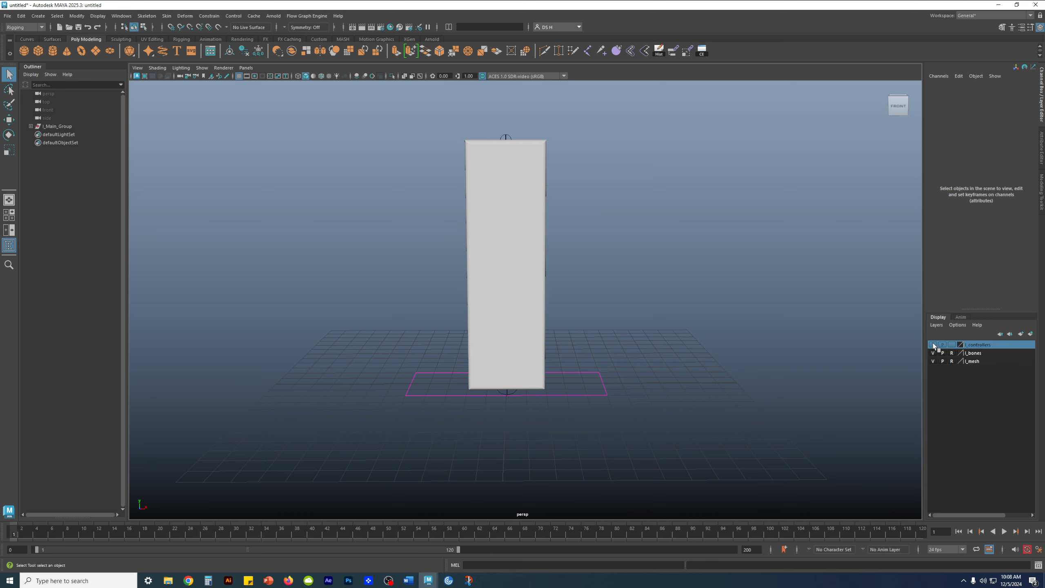
click(420, 76)
Step: Toggle the visibility of the I_bones and I_mesh layers to check what each one contains
click(987, 353)
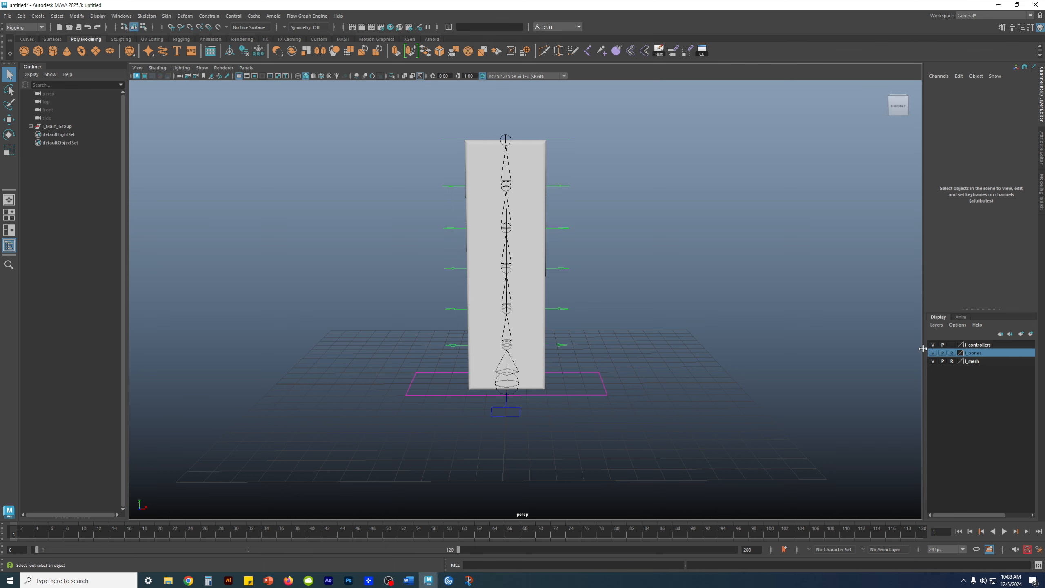
click(933, 353)
click(932, 353)
click(983, 361)
click(933, 362)
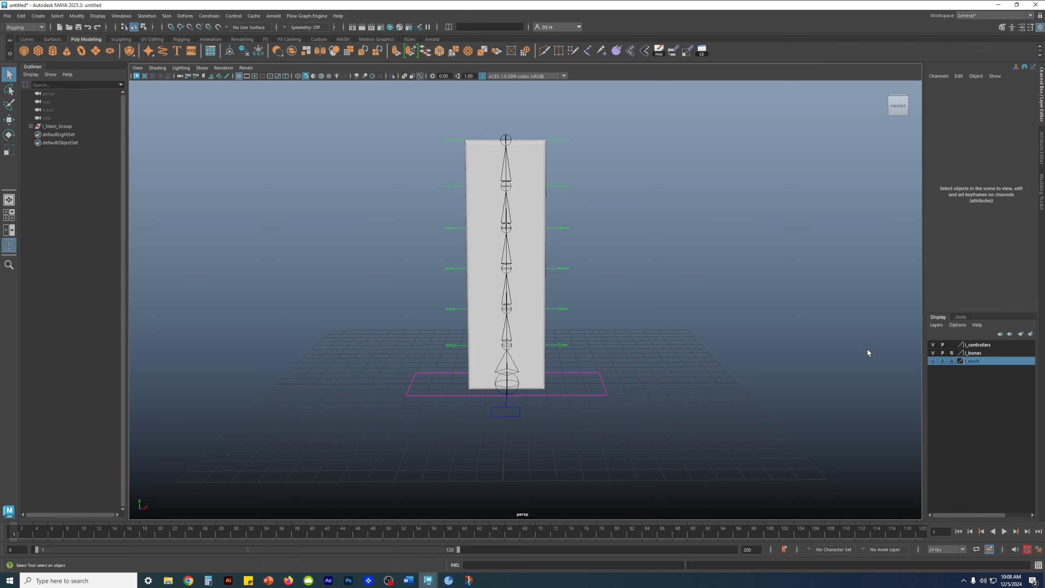
alt+drag(786, 282, 805, 336)
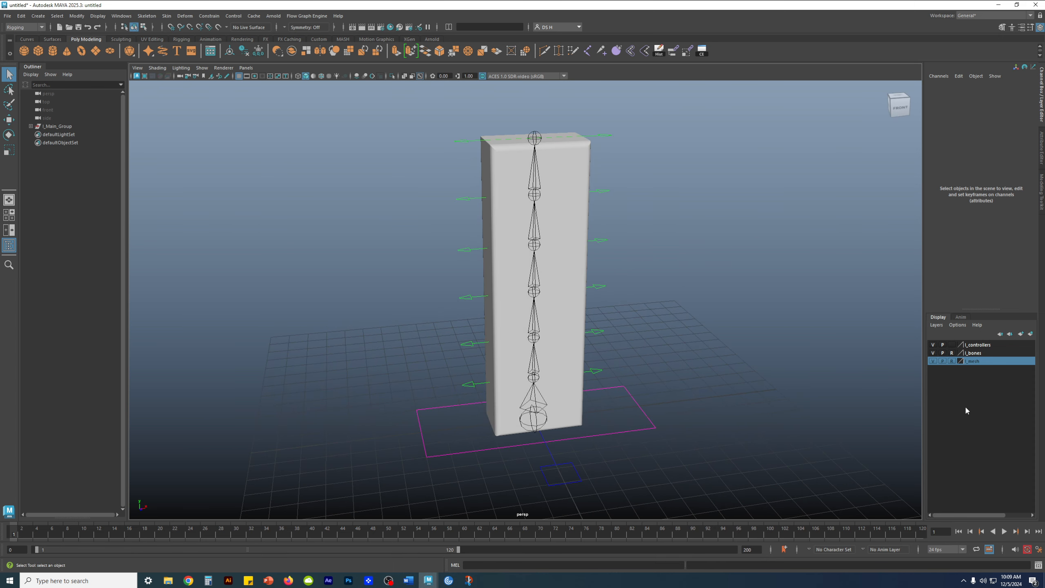
click(988, 346)
click(983, 354)
click(982, 360)
click(987, 346)
click(985, 352)
click(982, 360)
click(979, 344)
click(979, 352)
click(981, 360)
click(979, 345)
click(980, 353)
click(981, 360)
Step: Set the colour of the I_controllers, I_bones and I_mesh display layers to yellow
double_click(962, 346)
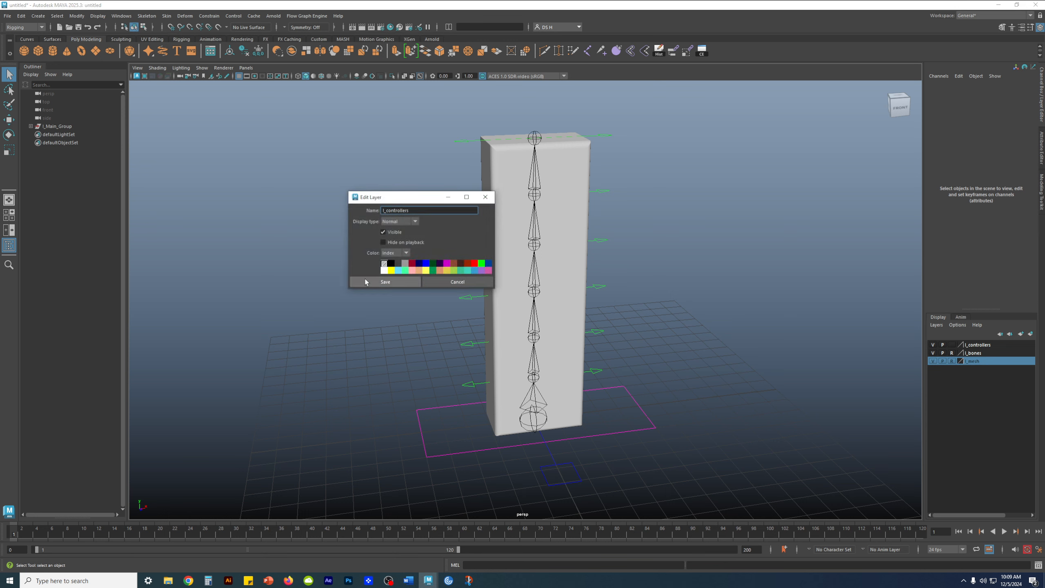
click(389, 271)
click(390, 282)
double_click(947, 354)
click(392, 270)
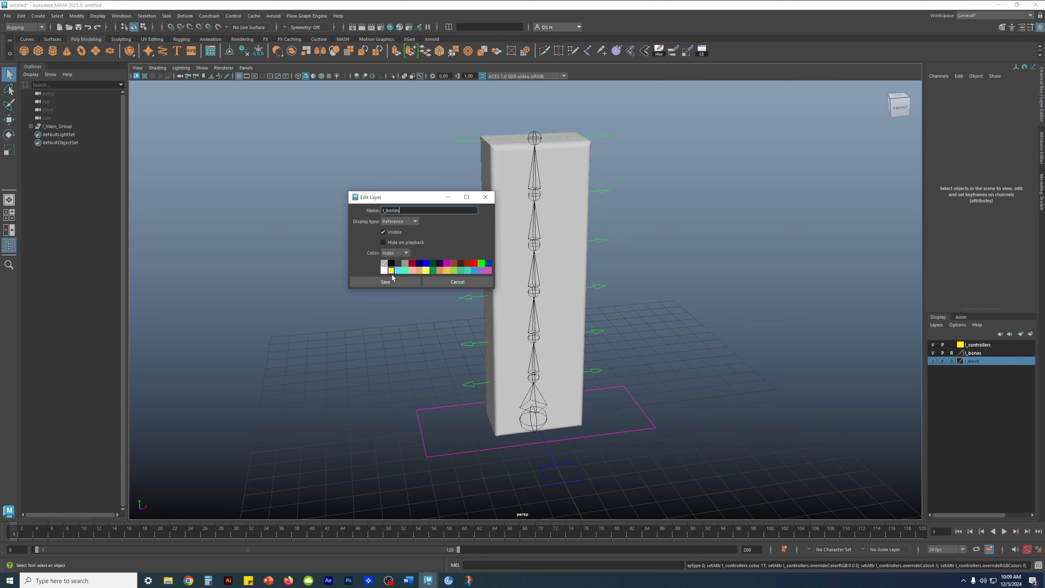
click(388, 281)
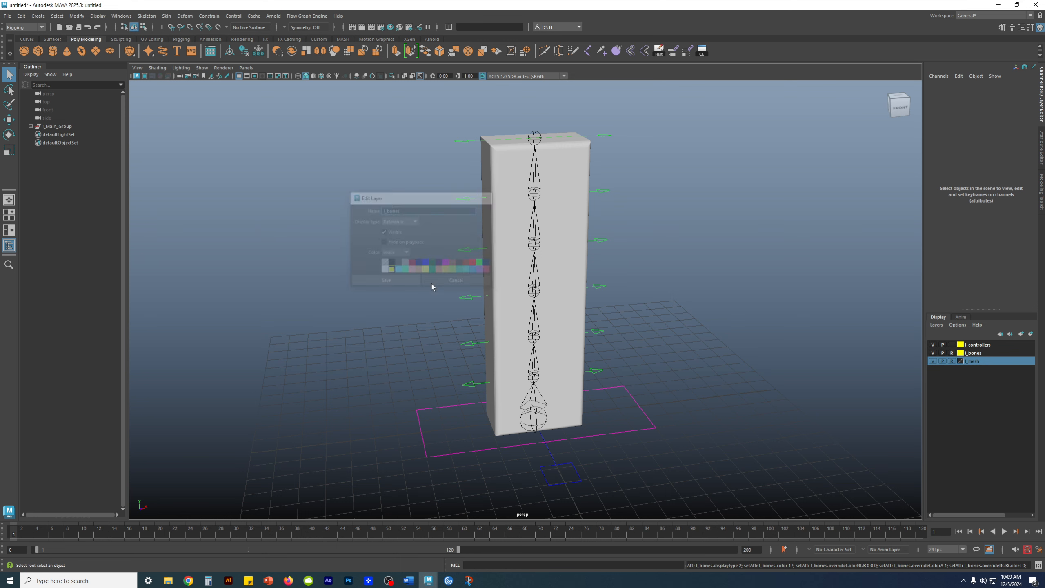
double_click(961, 363)
click(393, 270)
click(390, 281)
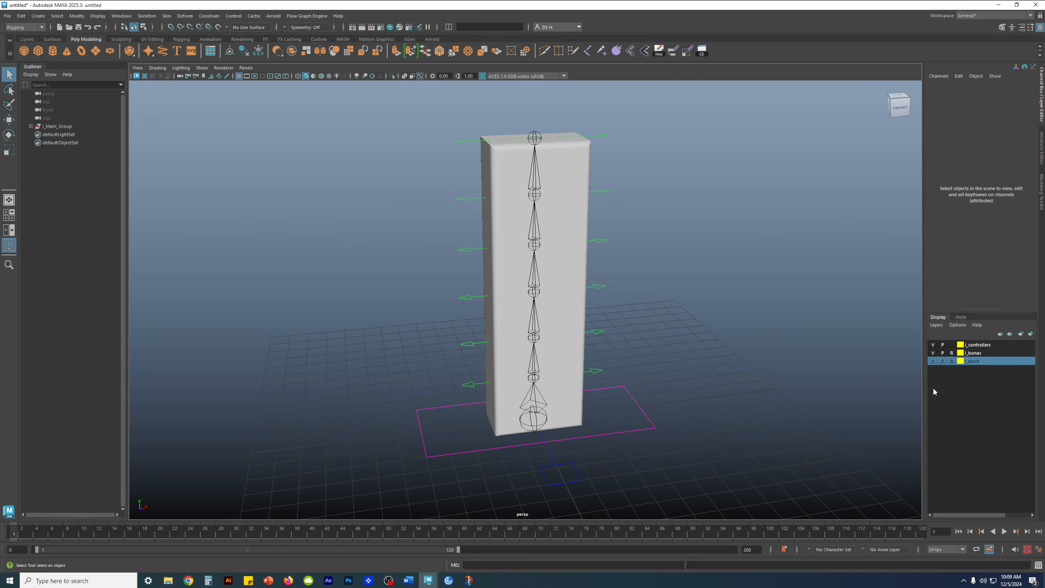
click(966, 401)
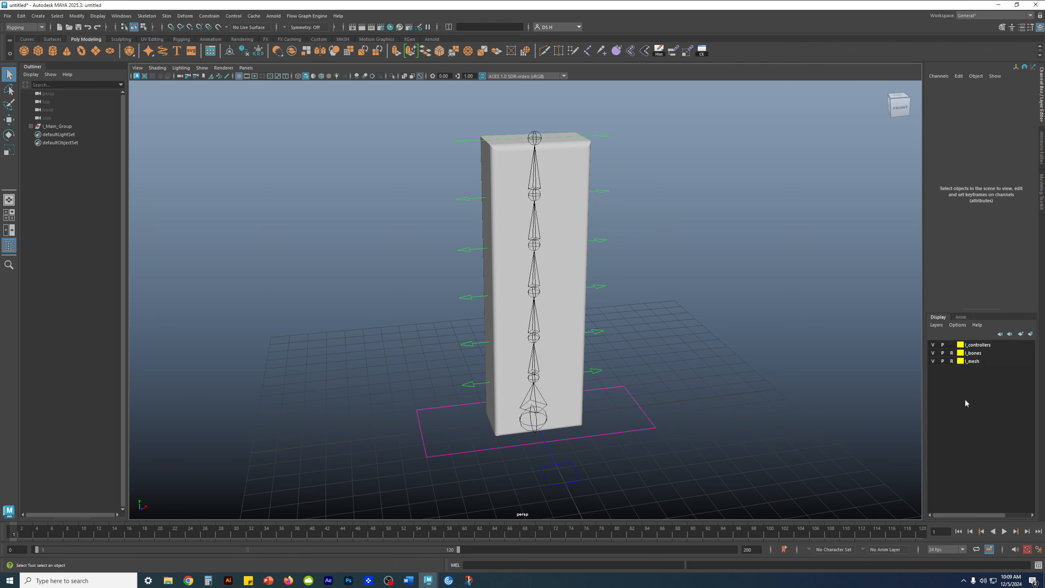
click(976, 360)
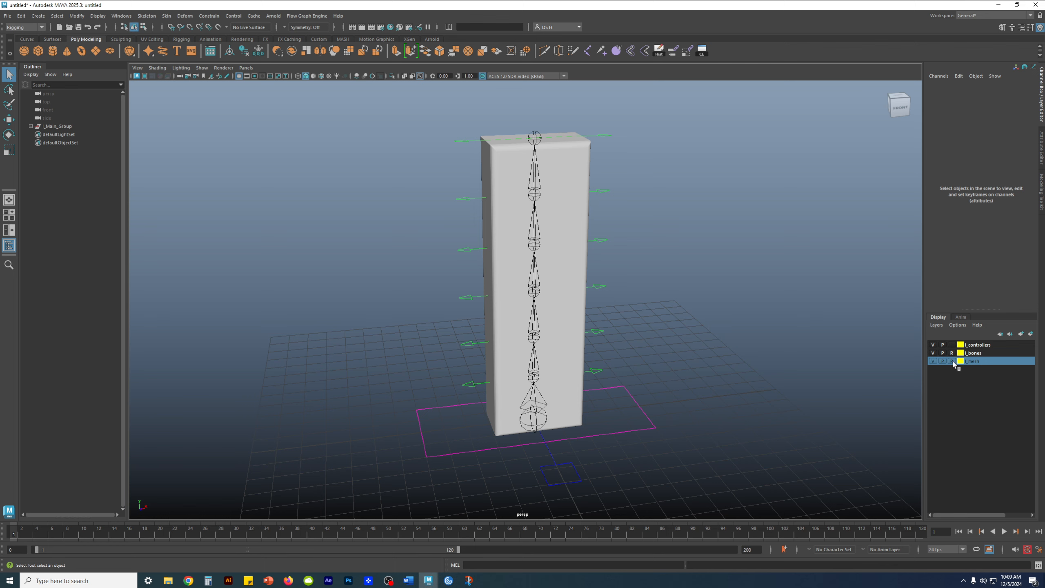
click(973, 362)
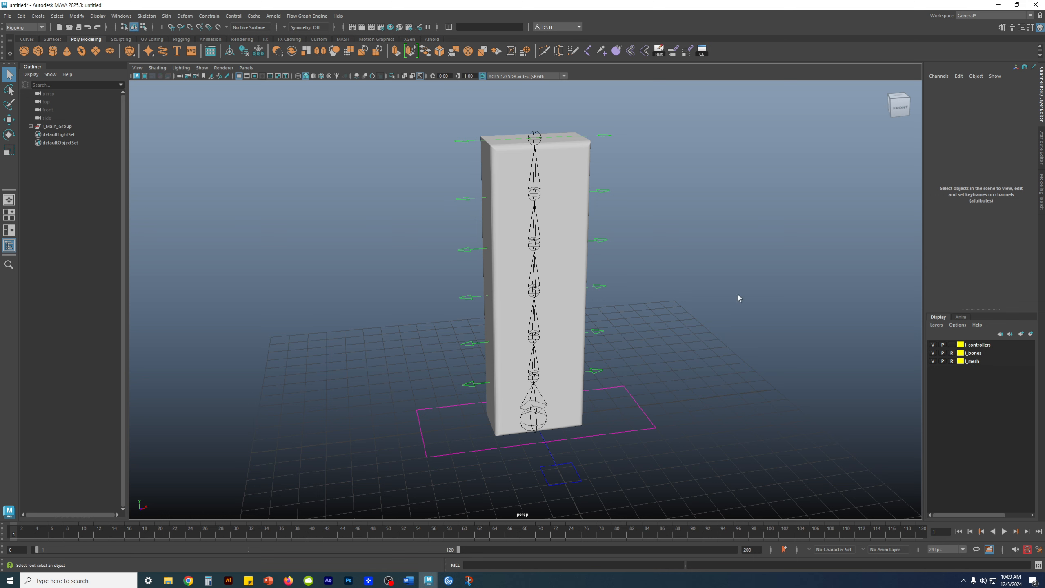
alt+drag(884, 326, 667, 325)
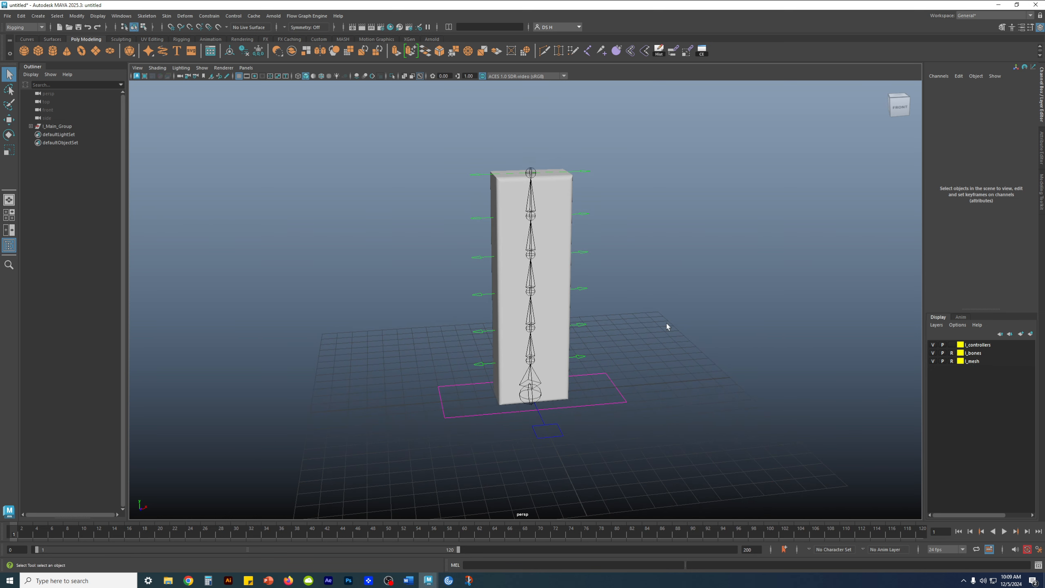
Step: Import a second copy of Letter_I_Fat_n_Chunky_Alphabet_Rigged_Example_Final.mb into the same scene
key(w)
click(9, 16)
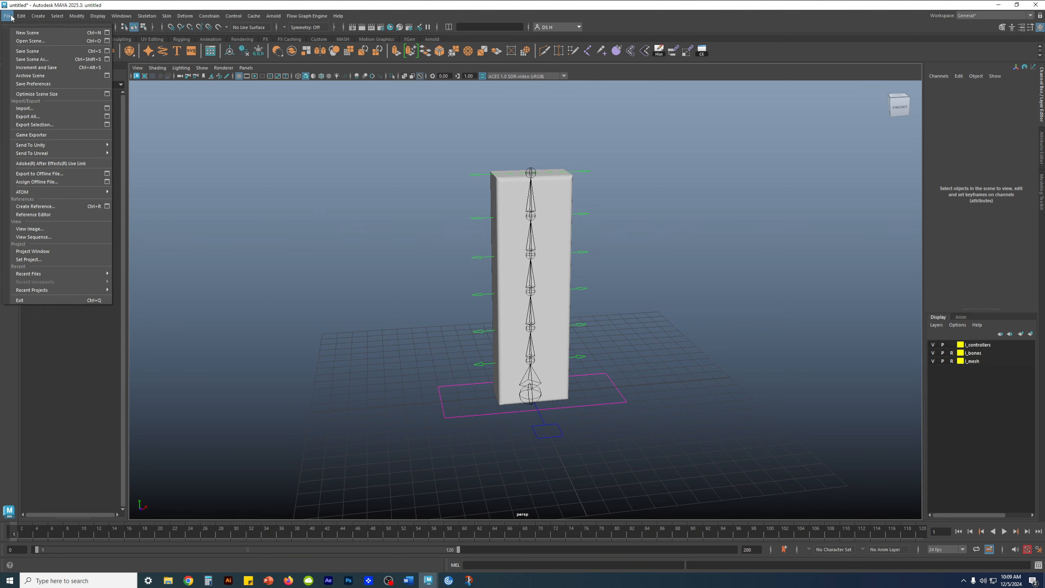
click(27, 108)
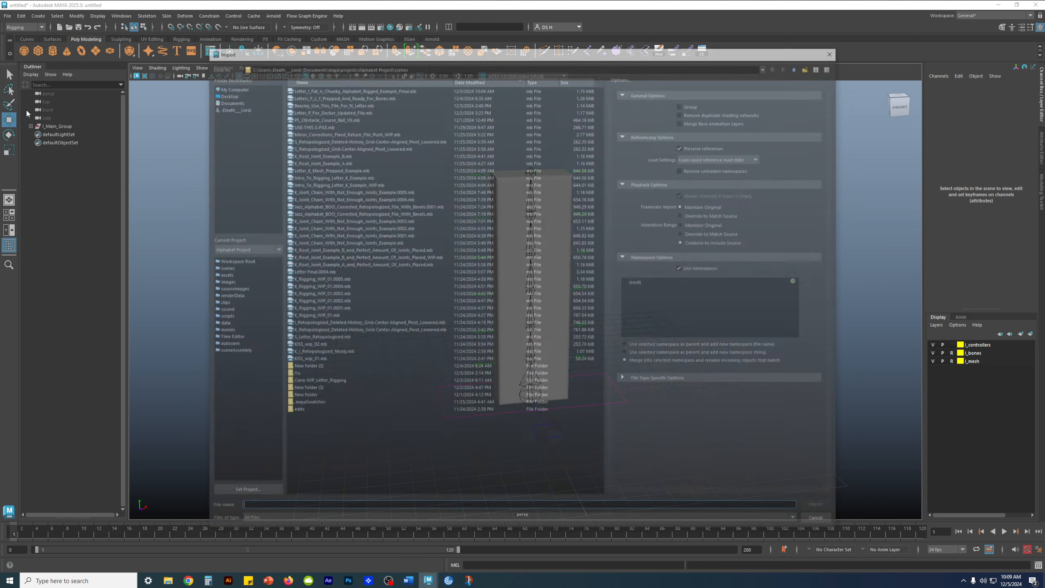
click(331, 89)
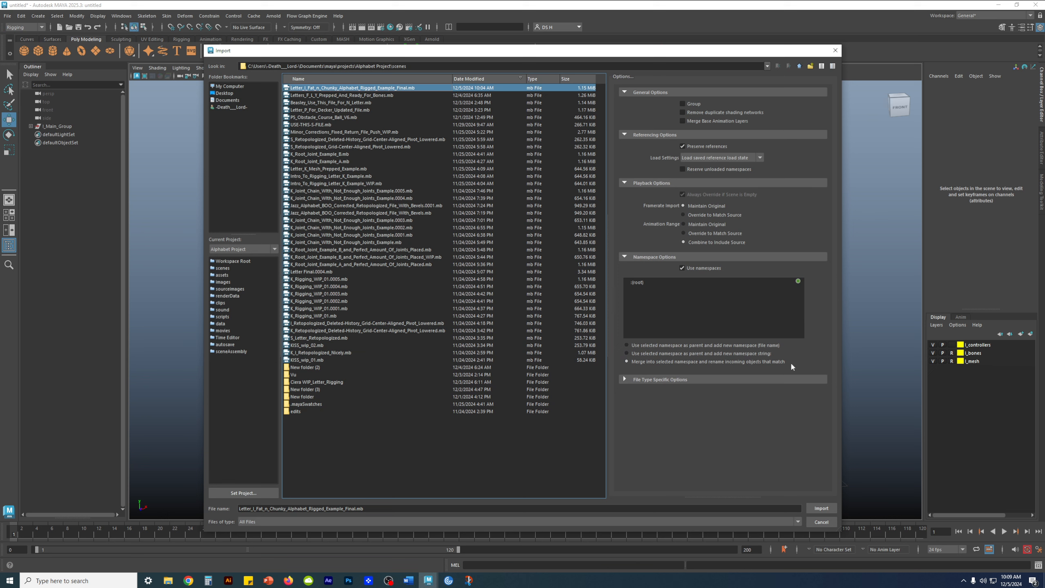
click(833, 509)
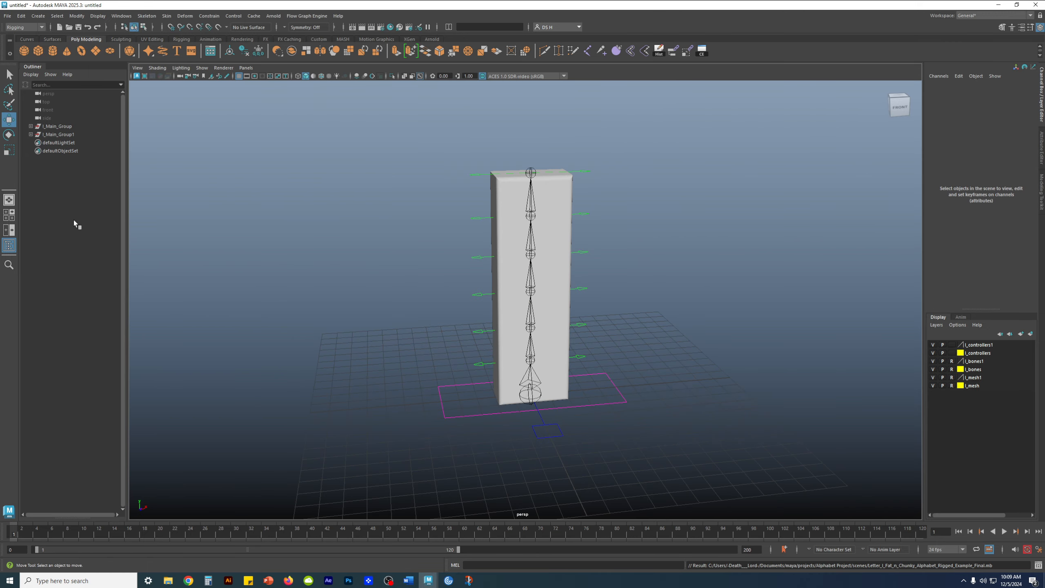
Step: Compare the two imported rigs by selecting I_Main_Group1 and I_Main_Group in turn
click(44, 136)
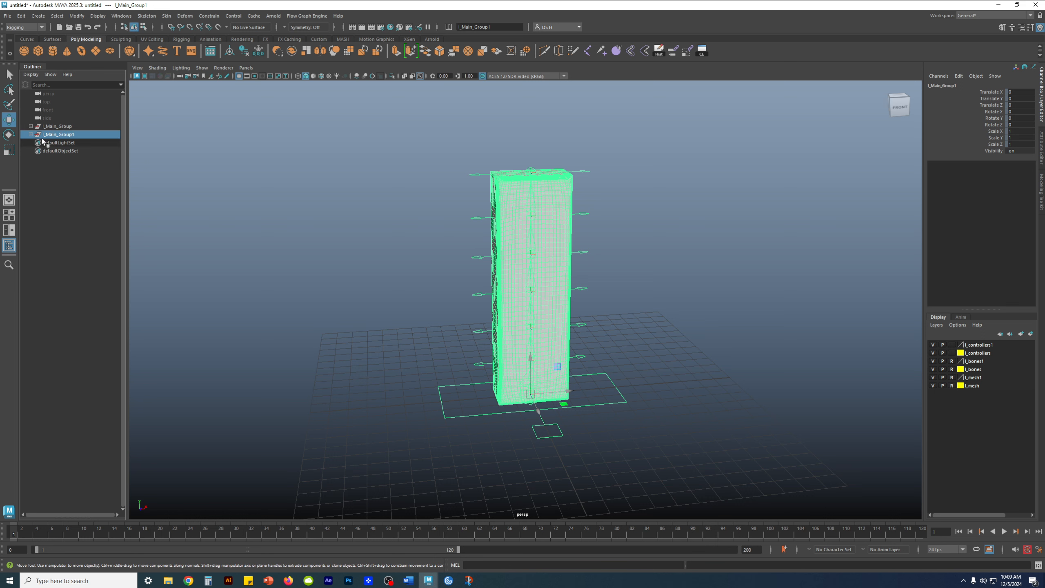
click(66, 127)
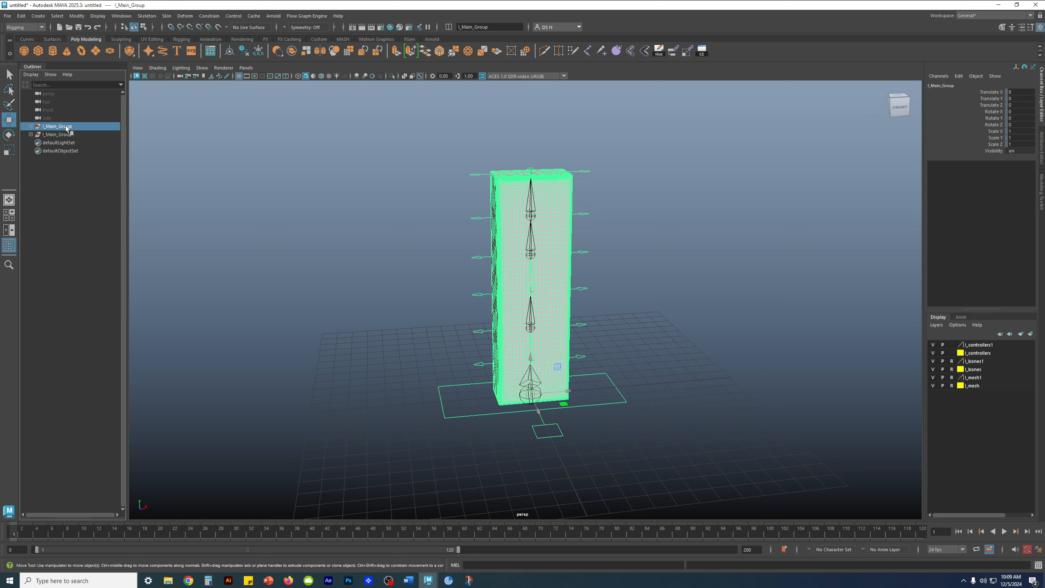
click(69, 263)
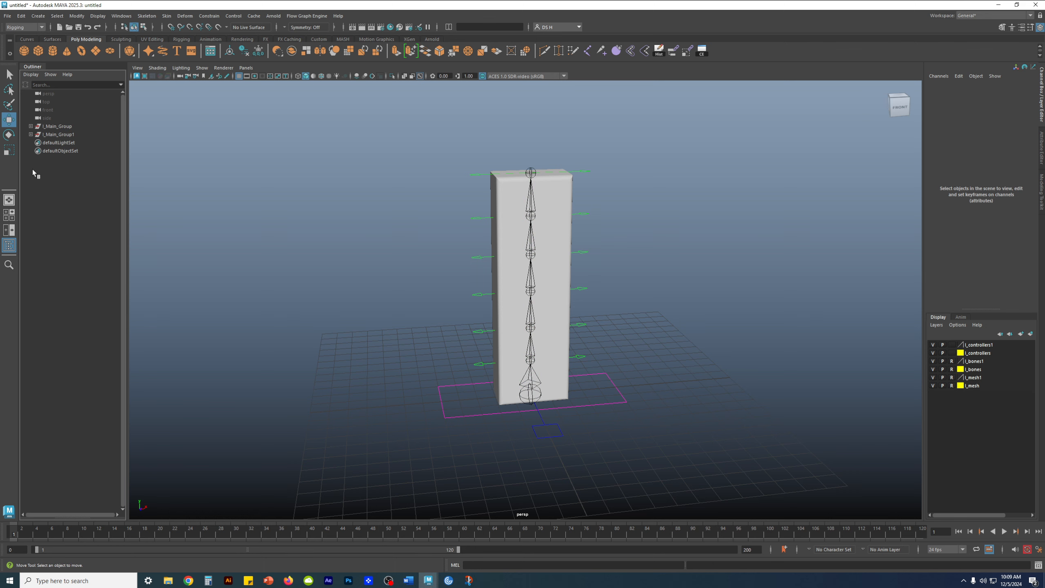
Step: Move the I_Global_Cntrl inside I_Main_Group about -12.2 units along X, separating the two letters
click(31, 126)
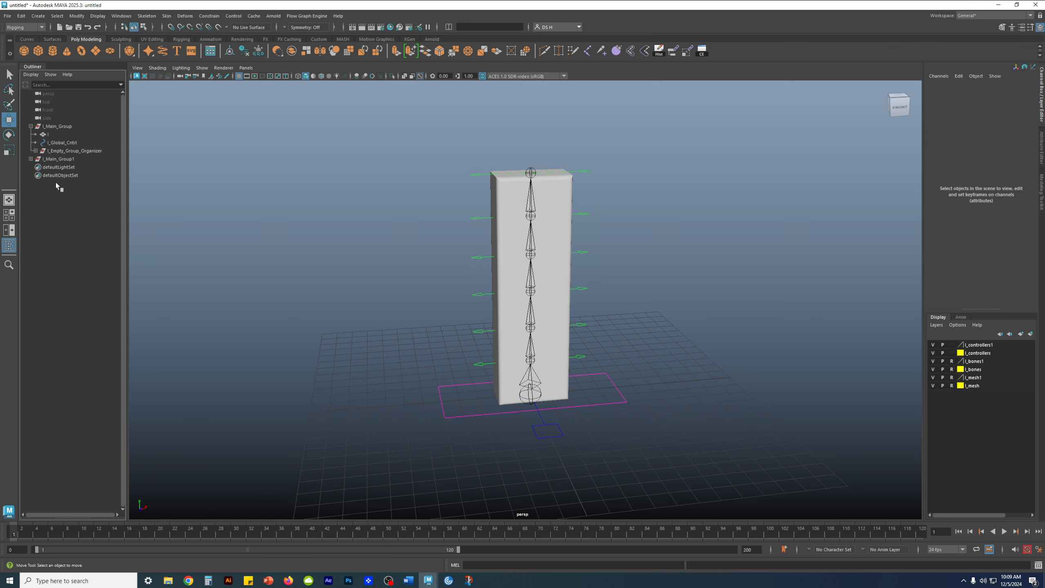
click(56, 127)
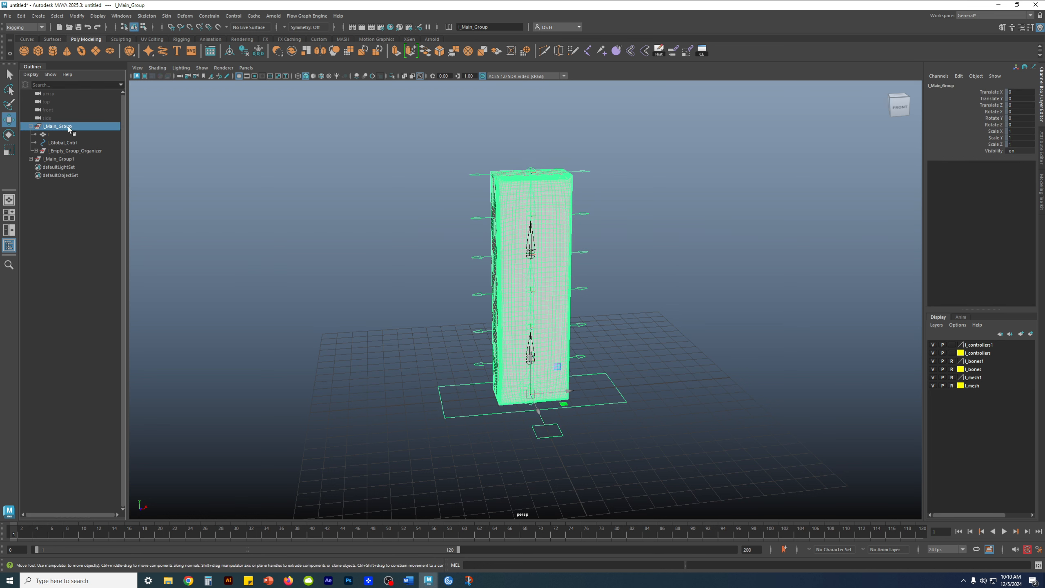
click(63, 143)
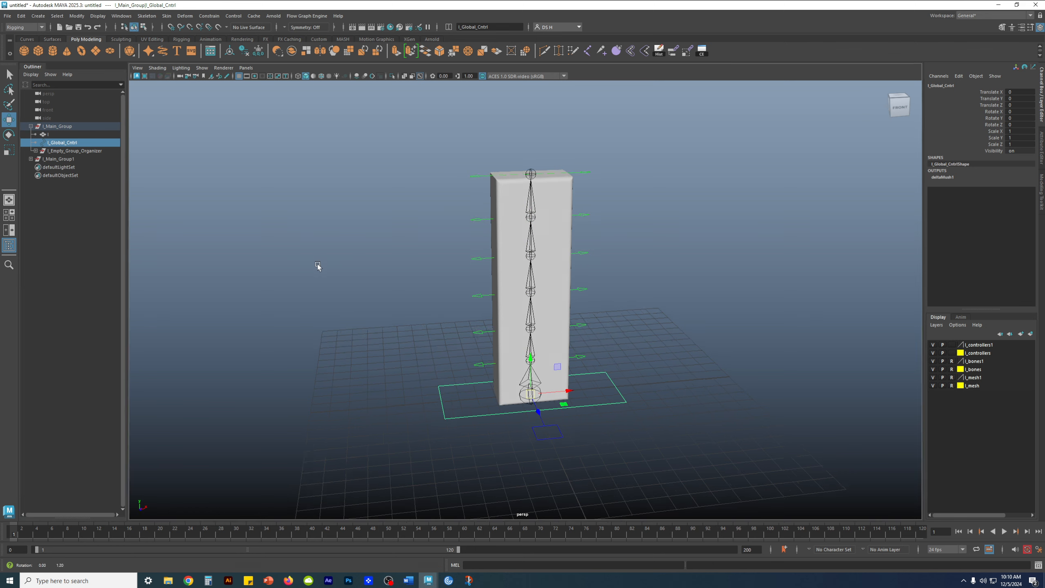
drag(566, 391, 348, 382)
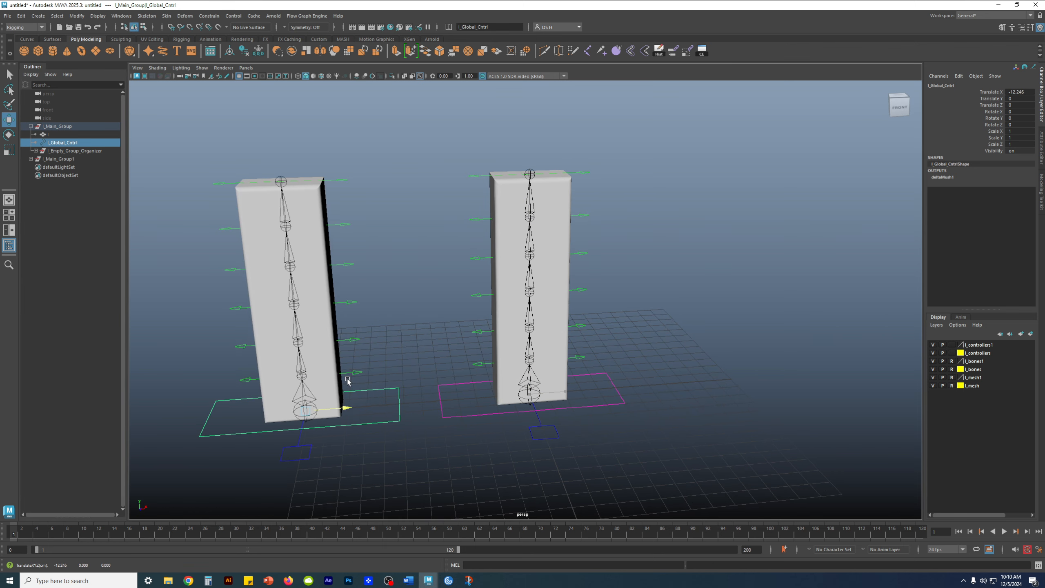
click(409, 308)
alt+drag(409, 307, 453, 334)
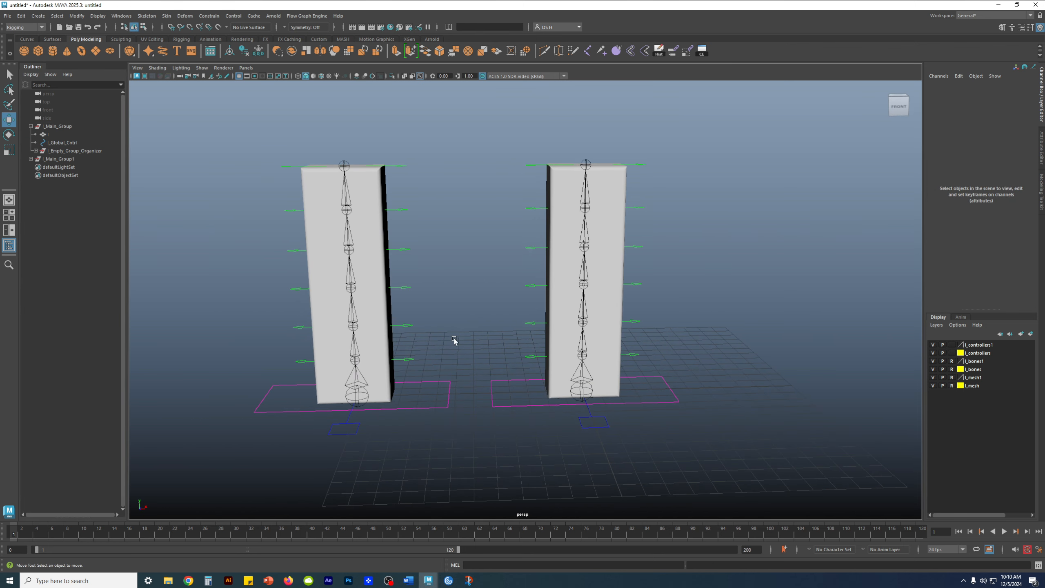
Step: Snap the I_Global_Cntrl of I_Main_Group1 to Translate X 8 and the one of I_Main_Group to Translate X -7
drag(492, 389, 522, 440)
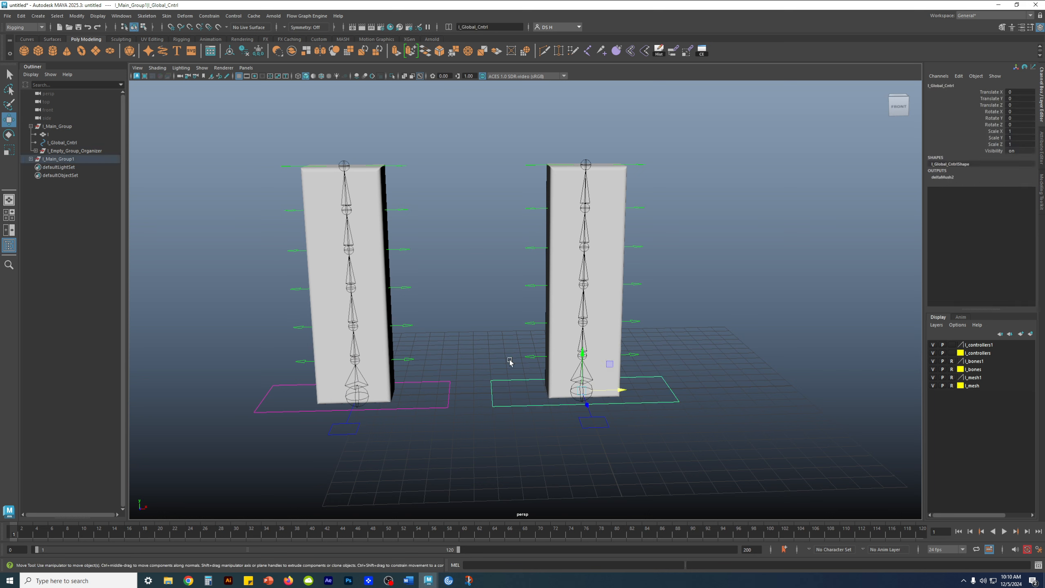
drag(624, 389, 712, 397)
key(x)
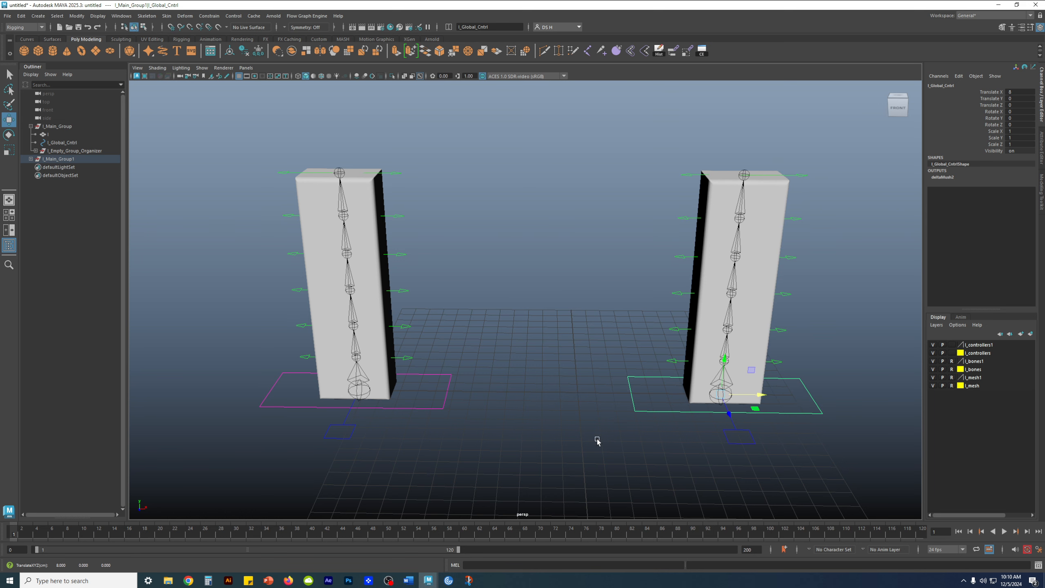
click(419, 405)
drag(405, 390, 446, 399)
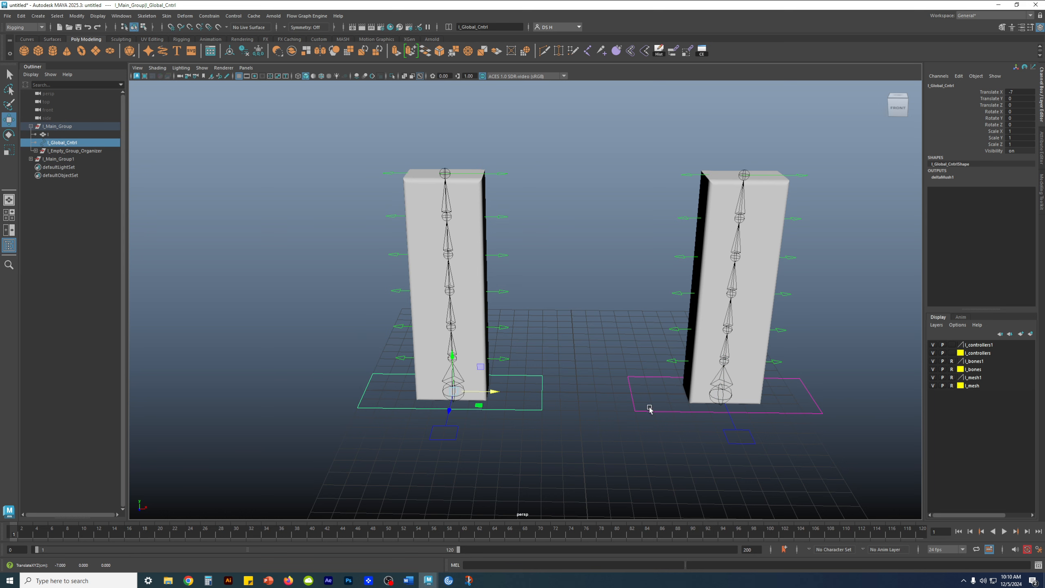
Step: Snap the I_Global_Cntrl of I_Main_Group1 to Translate X 7 and deselect it
click(650, 411)
key(x)
drag(745, 396, 698, 402)
click(613, 447)
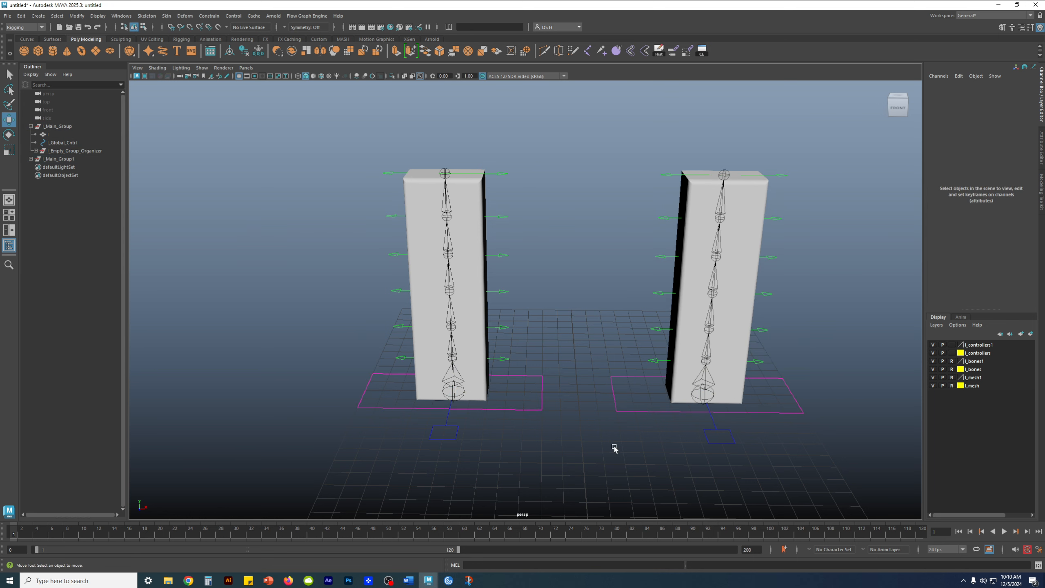
alt+drag(613, 447, 567, 354)
scroll(567, 354, down, 2)
alt+middle_drag(567, 354, 536, 387)
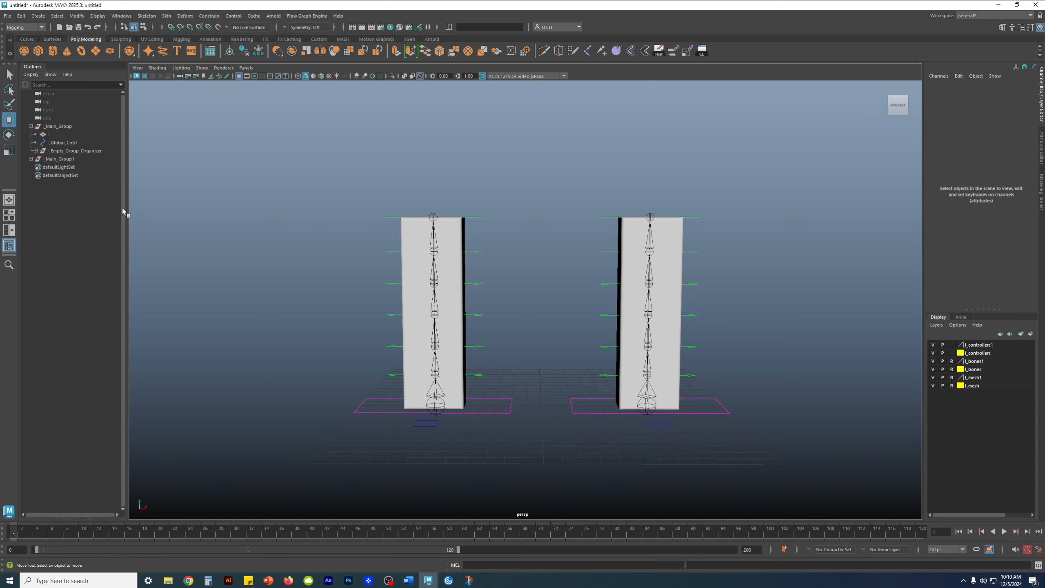
Step: Collapse I_Main_Group, expand I_Main_Group1 and rename its mesh I as I_1
click(30, 126)
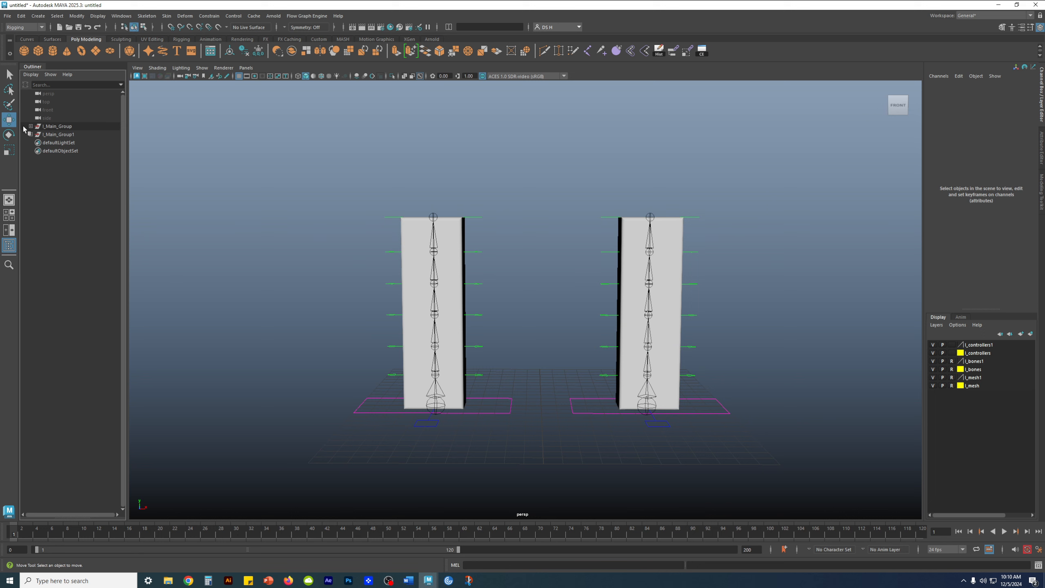
click(69, 135)
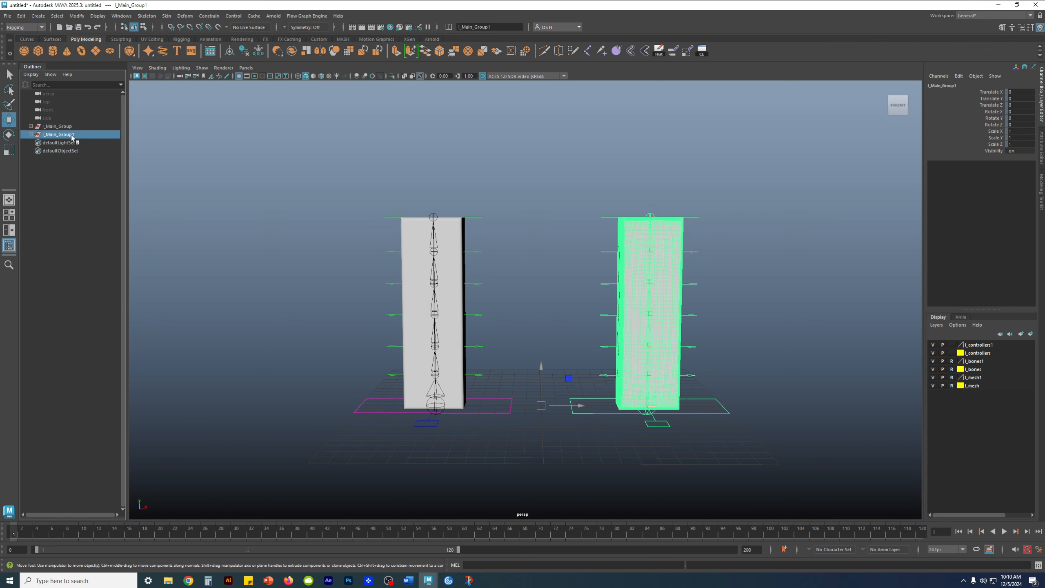
click(31, 134)
double_click(59, 143)
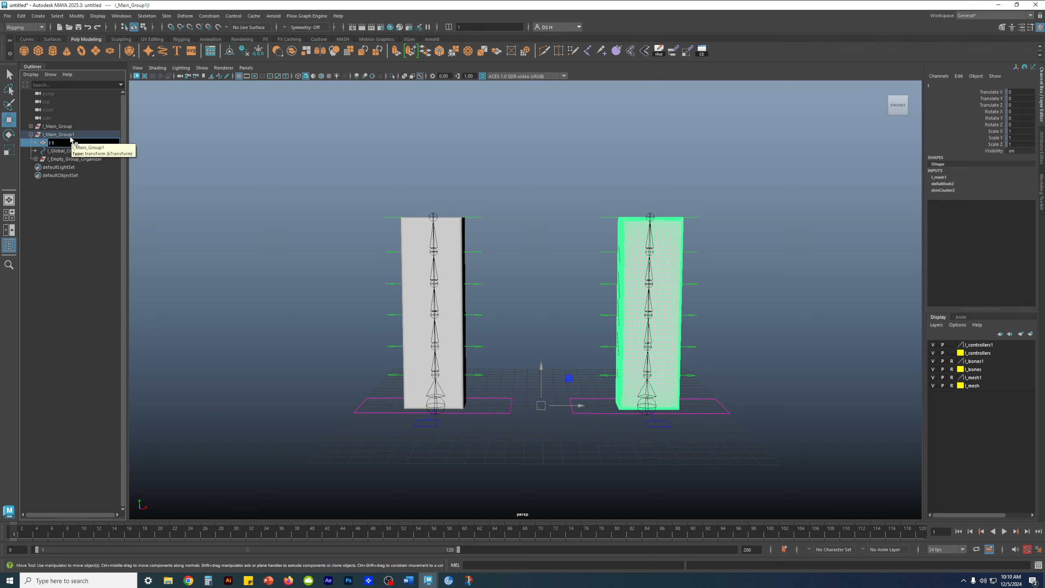
text(_1)
key(Return)
double_click(65, 150)
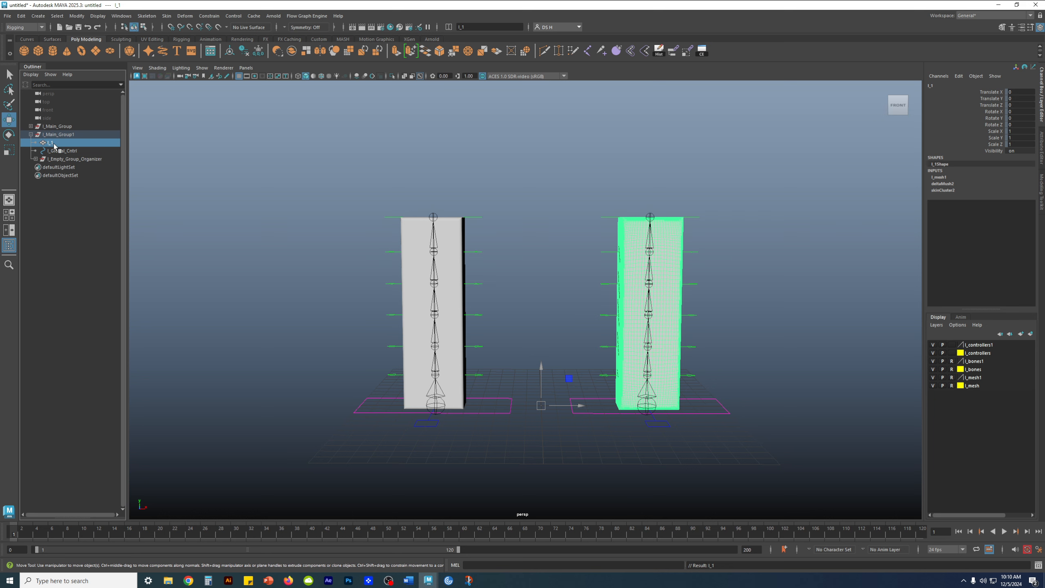
click(53, 151)
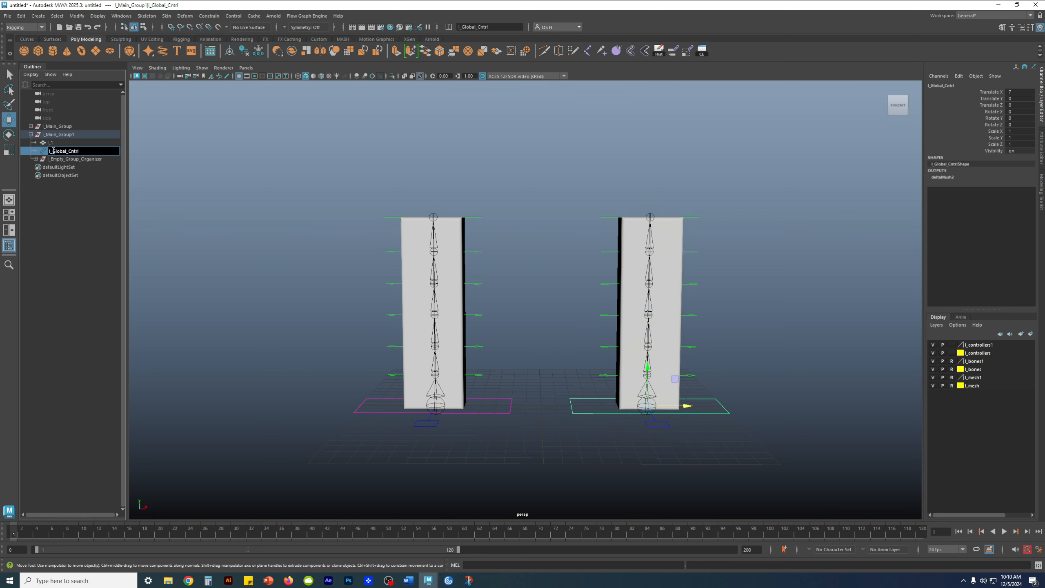
click(76, 210)
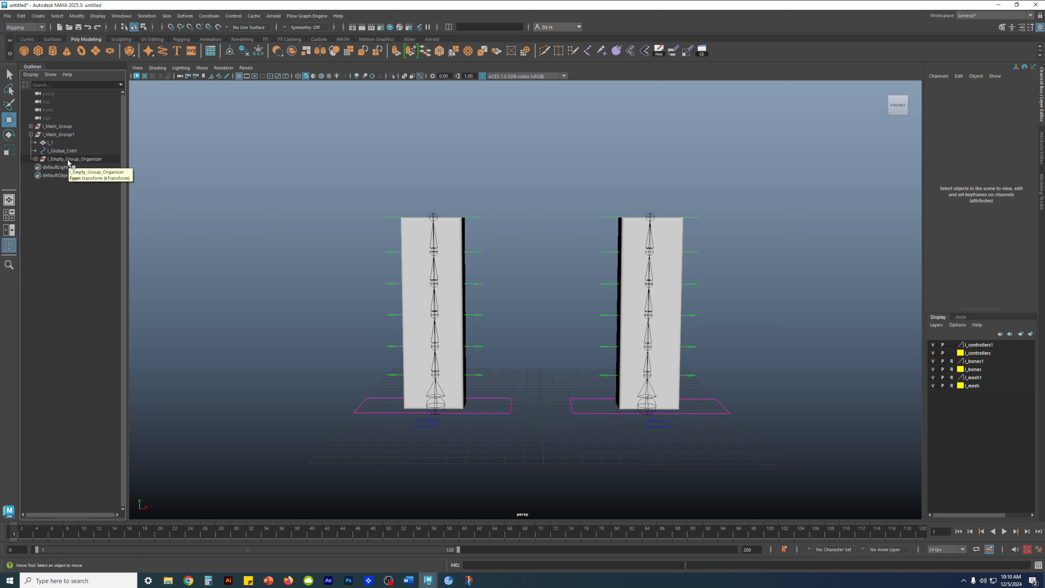
Step: Rename the I_Global_Cntrl inside I_Main_Group1 as I_1_Global_Cntrl
click(55, 135)
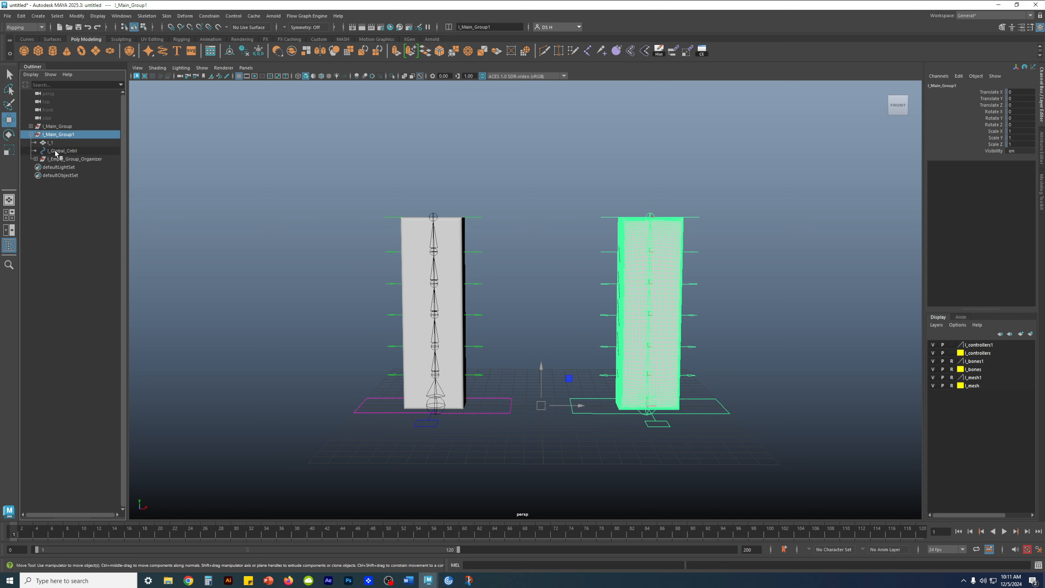
click(51, 143)
click(61, 152)
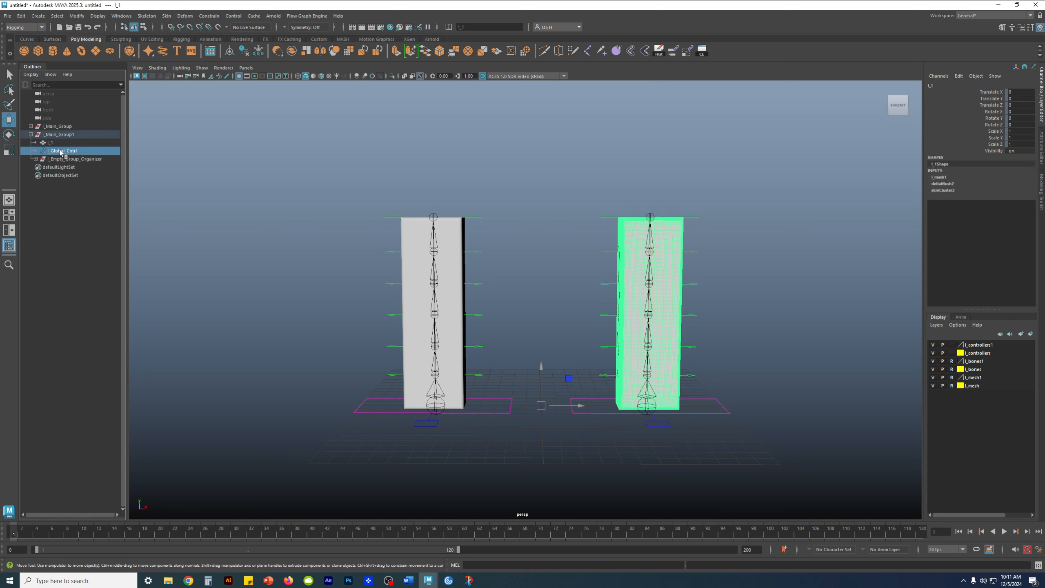
double_click(61, 151)
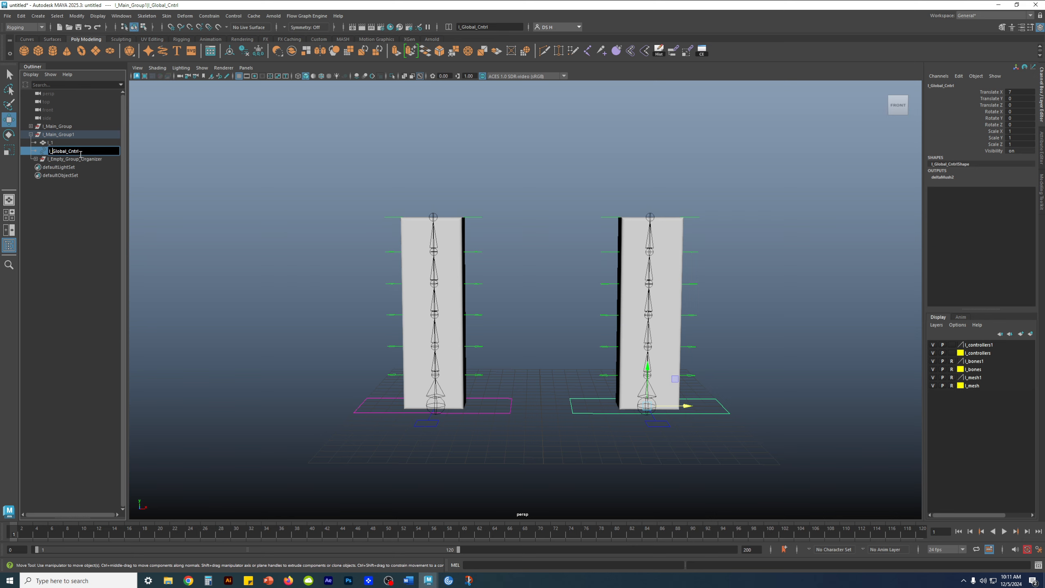
text(1)
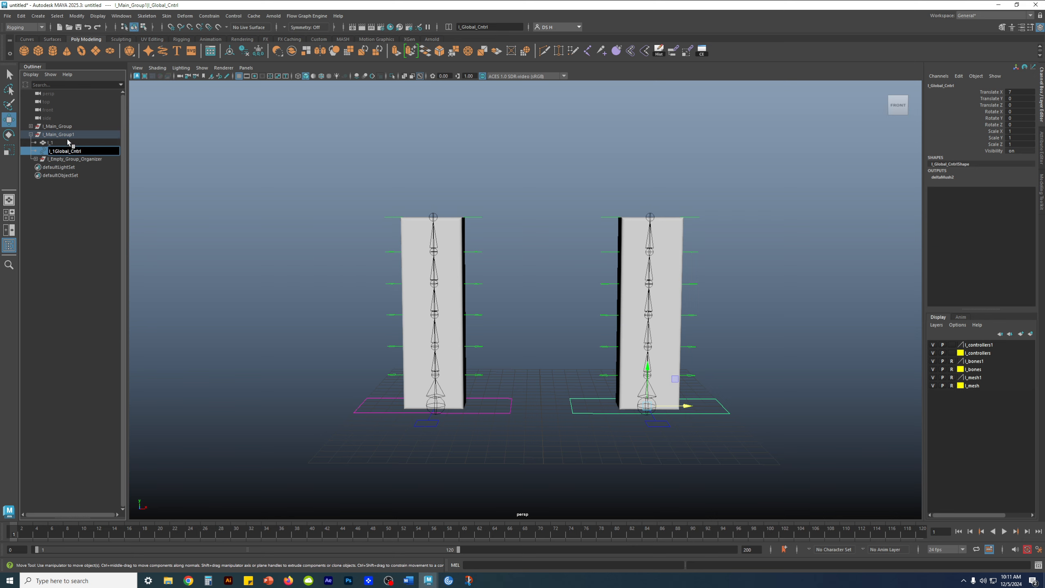
text(_)
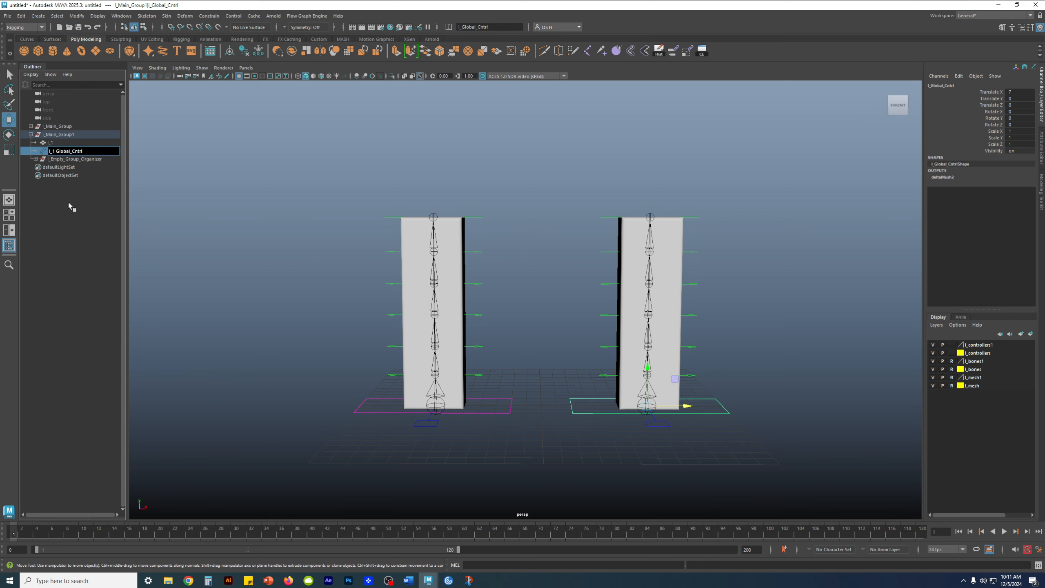
click(68, 202)
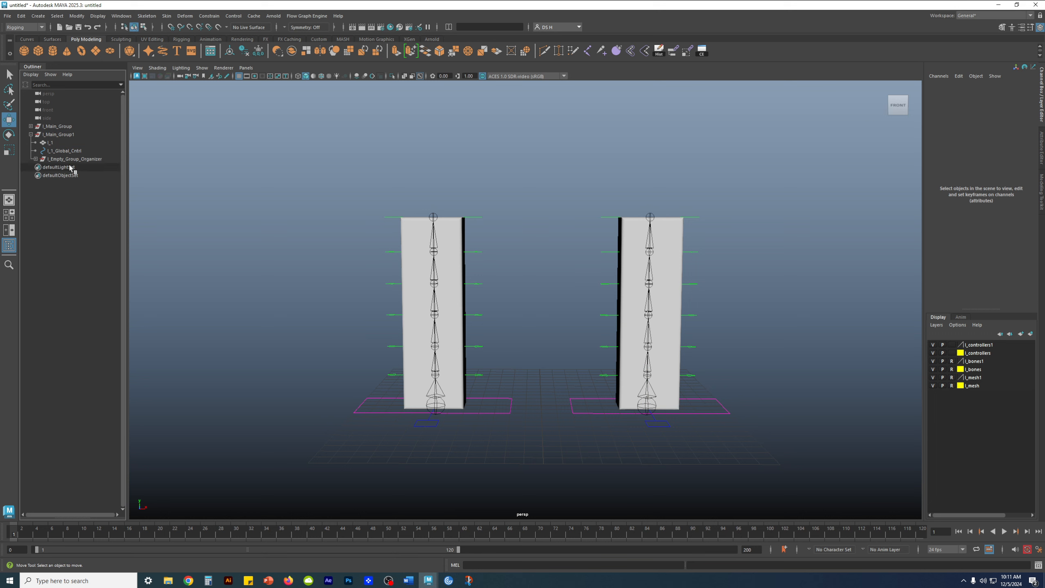
Step: Rename the I_Empty_Group_Organizer inside I_Main_Group1 as I_1_Empty_Group_Organizer
double_click(52, 159)
click(53, 160)
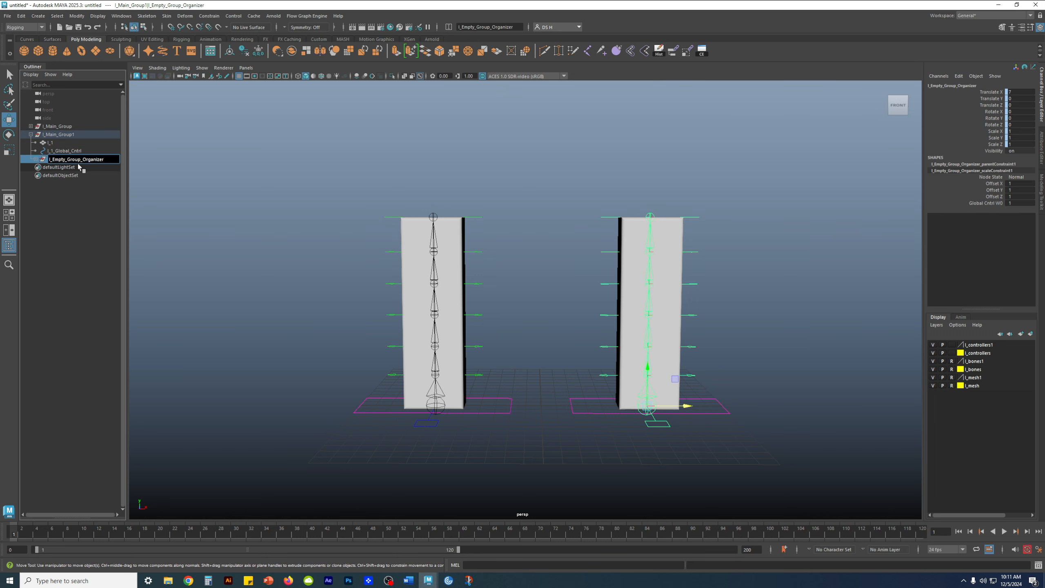
text(1_)
key(Return)
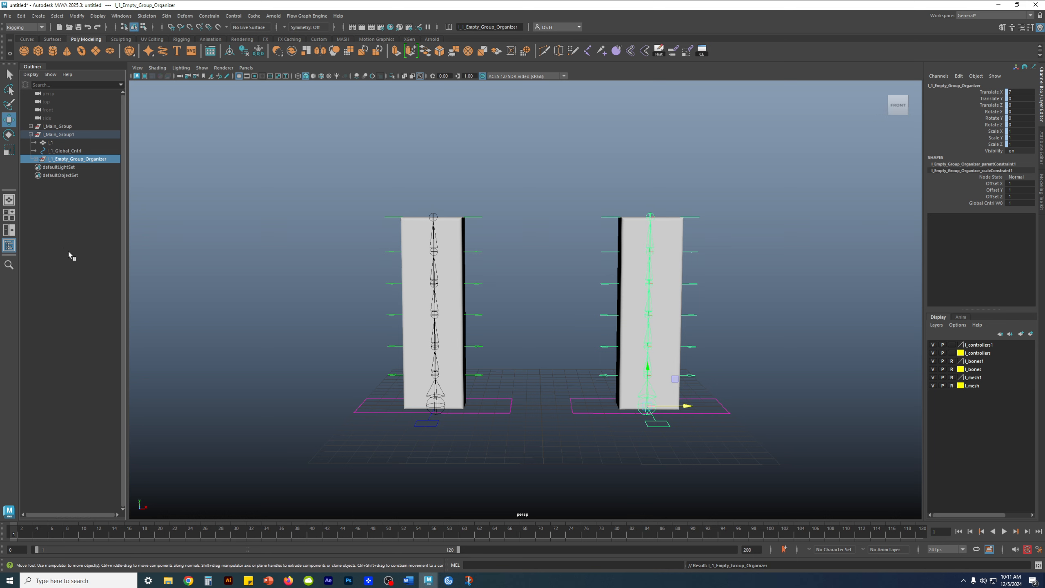
Step: Check the new naming by selecting I_Main_Group1 and each of its three renamed children in turn
click(56, 144)
click(73, 135)
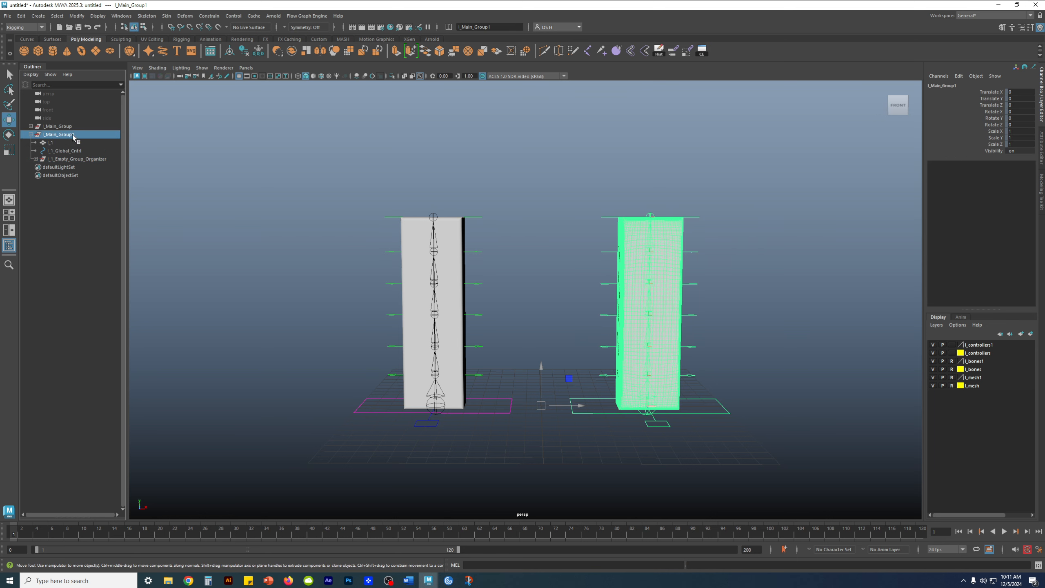
click(52, 142)
click(58, 151)
click(54, 158)
click(65, 238)
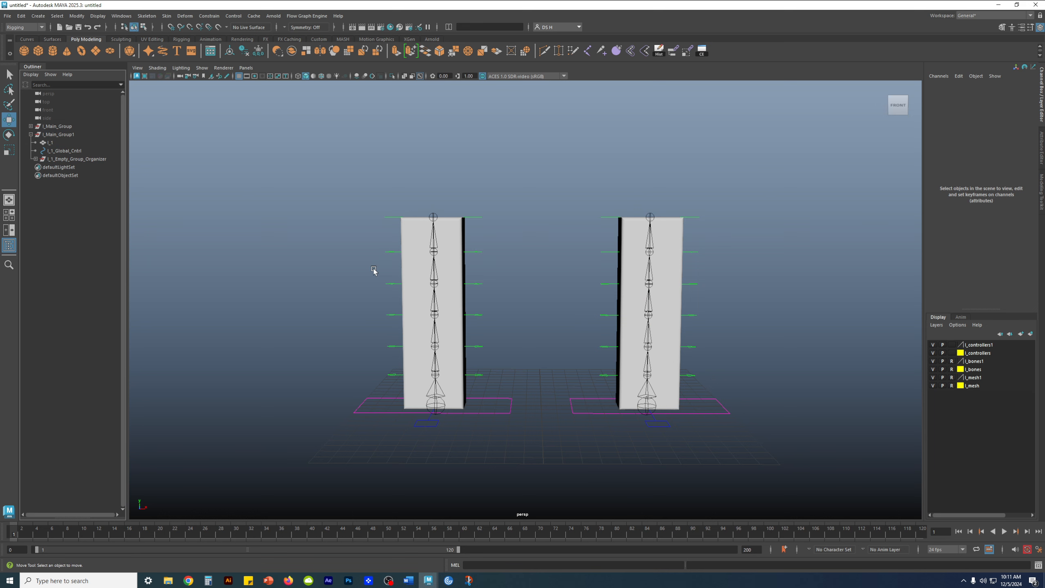
Step: Compare which letter each top group controls by alternately selecting I_Main_Group1 and I_Main_Group
alt+drag(586, 288, 580, 299)
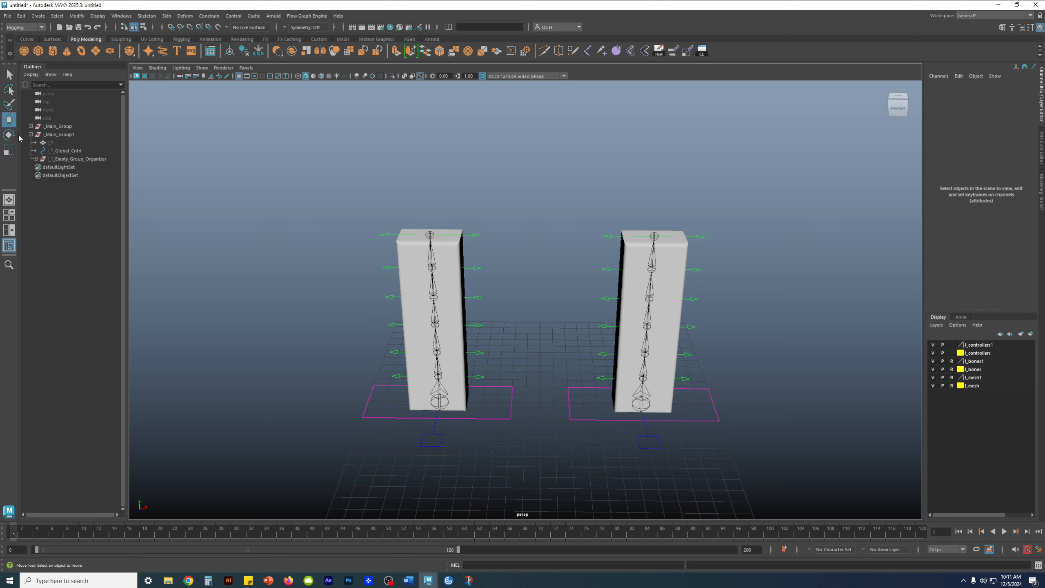
click(61, 135)
click(62, 126)
click(63, 133)
click(62, 126)
click(62, 133)
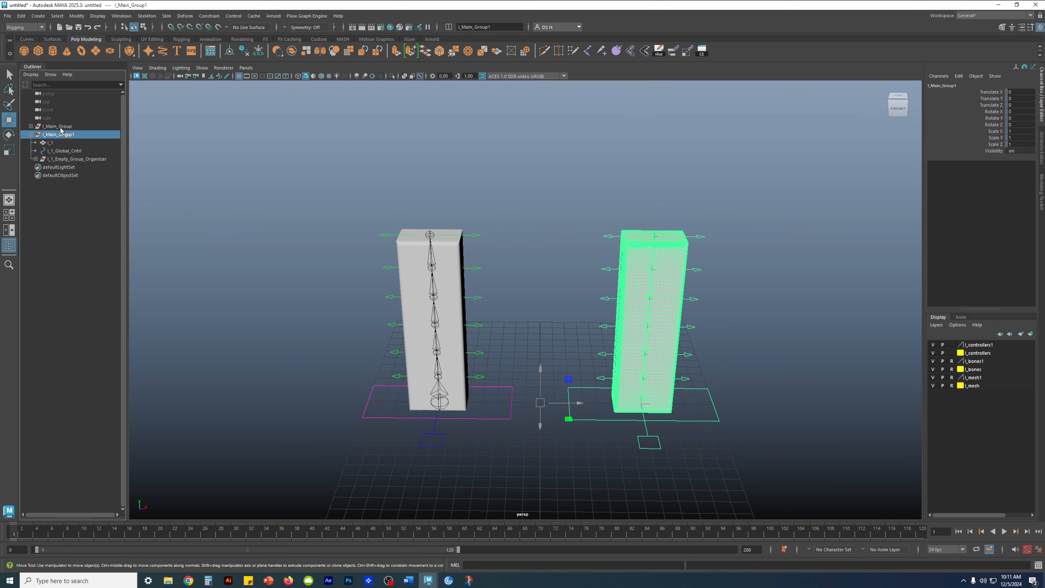
click(61, 127)
click(64, 132)
Step: Inspect the joint, controller and constraint names under I_1_Empty_Group_Organizer, widening the hierarchy list and collapsing the group again
click(61, 142)
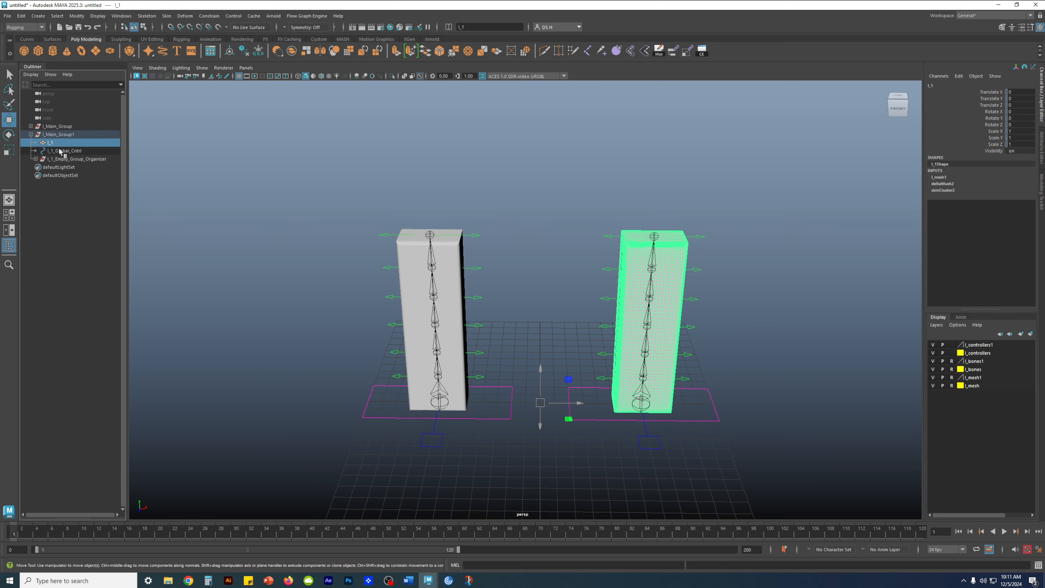
click(61, 159)
shift+click(35, 159)
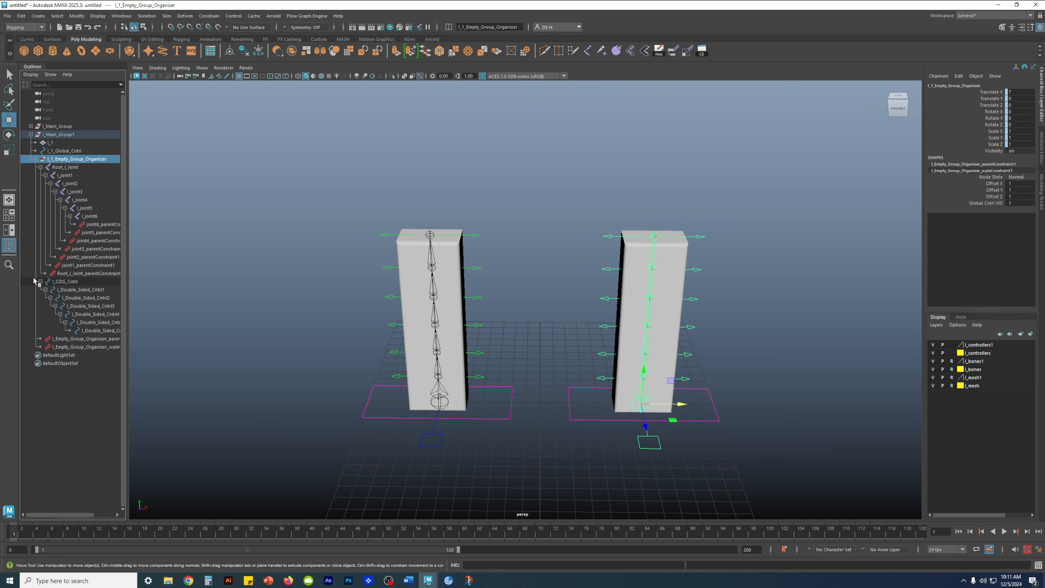
drag(128, 192, 248, 193)
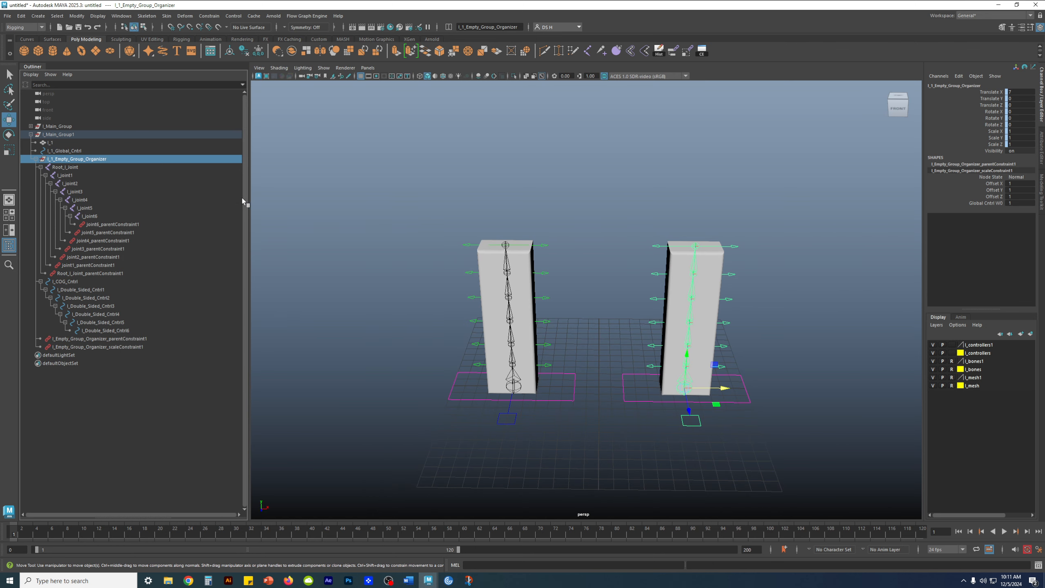
click(35, 158)
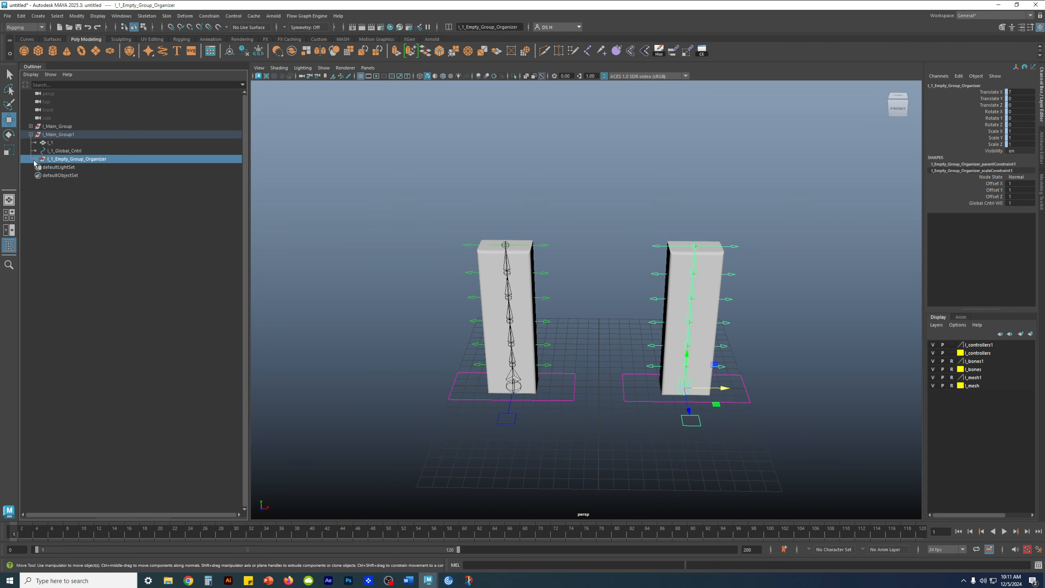
Step: Examine how the unique top-level names distinguish the two rigs by repeatedly switching selection between I_Main_Group and I_Main_Group1
click(57, 127)
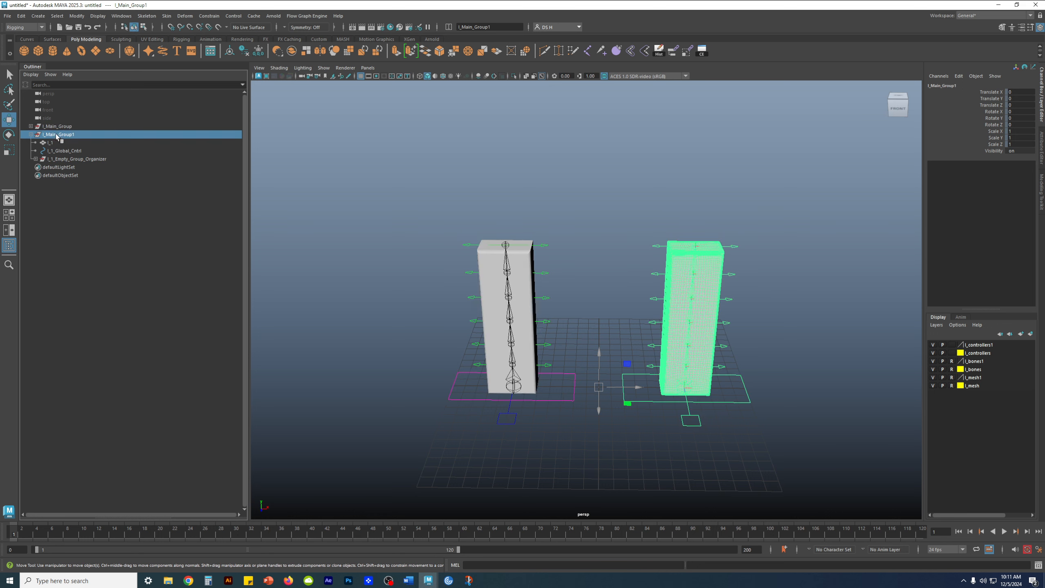
click(54, 129)
click(56, 133)
click(55, 128)
click(56, 134)
click(54, 128)
click(56, 134)
click(58, 128)
click(61, 135)
click(61, 129)
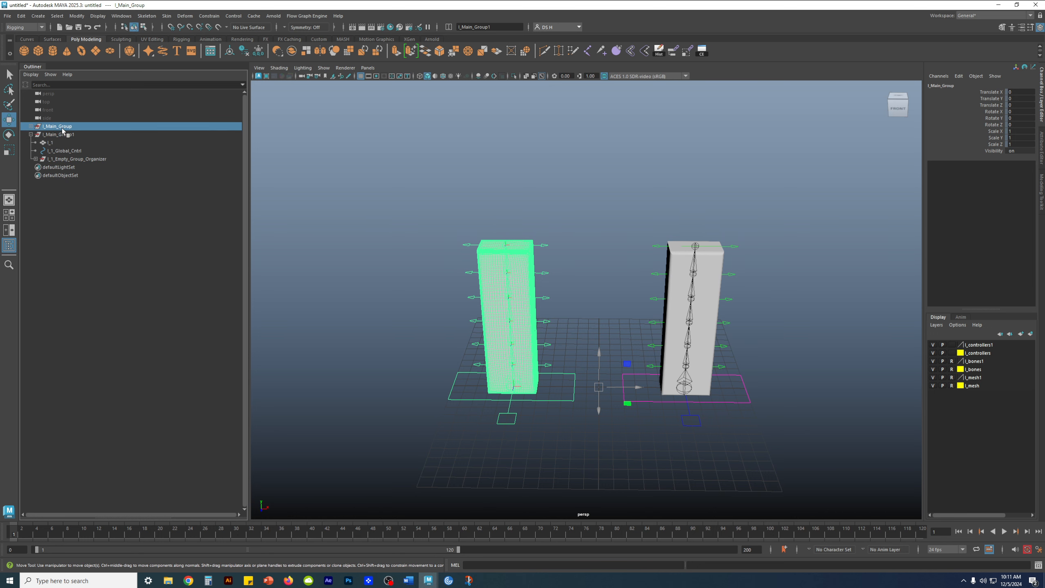
click(64, 135)
click(66, 127)
click(68, 134)
click(71, 128)
click(78, 134)
Step: Review I_1, I_1_Global_Cntrl and the full hierarchy of I_1_Empty_Group_Organizer, ending with the group collapsed and nothing selected
click(50, 143)
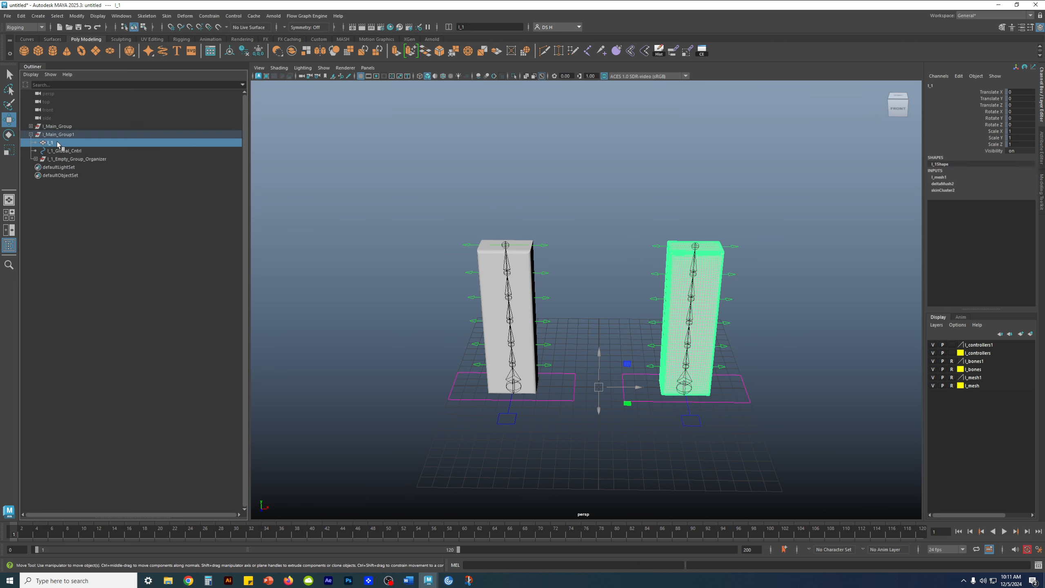
click(54, 150)
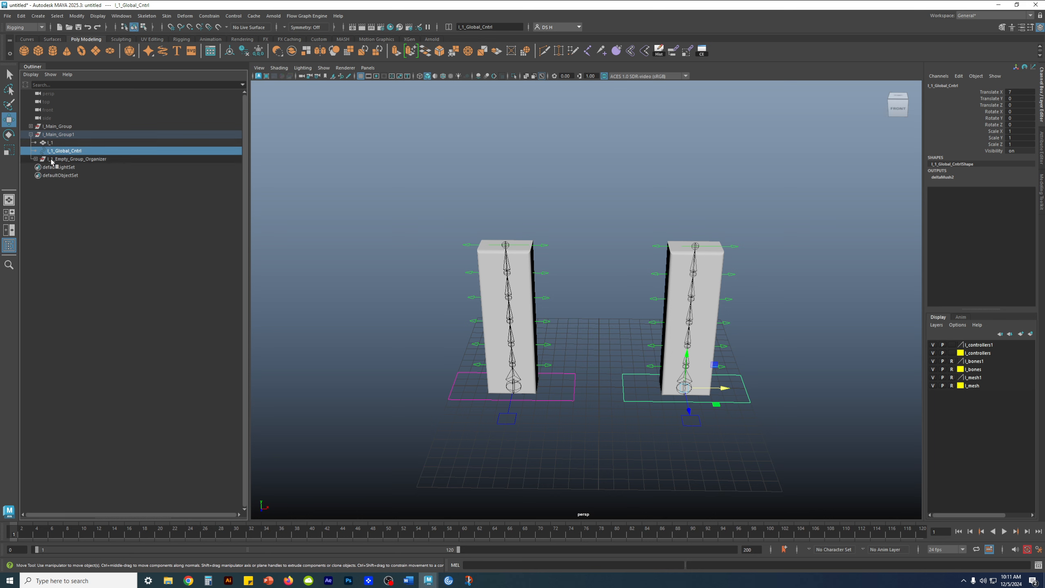
click(53, 160)
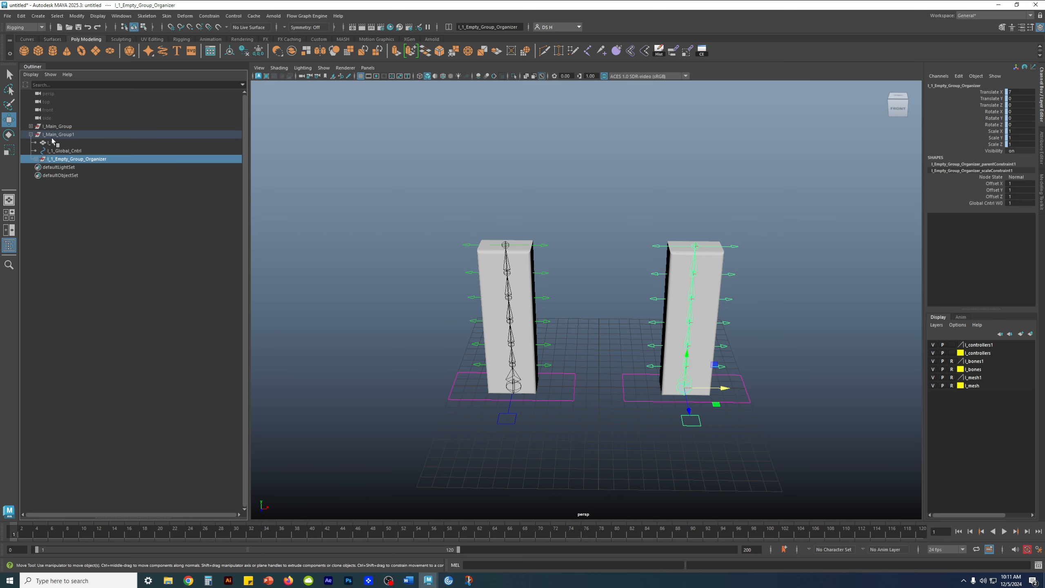
shift+click(37, 159)
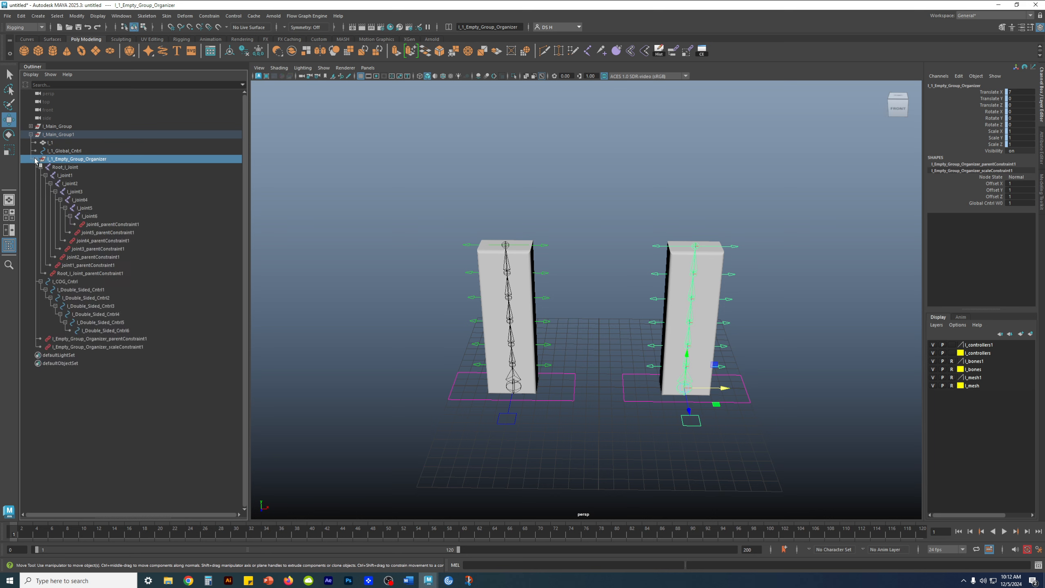
click(37, 159)
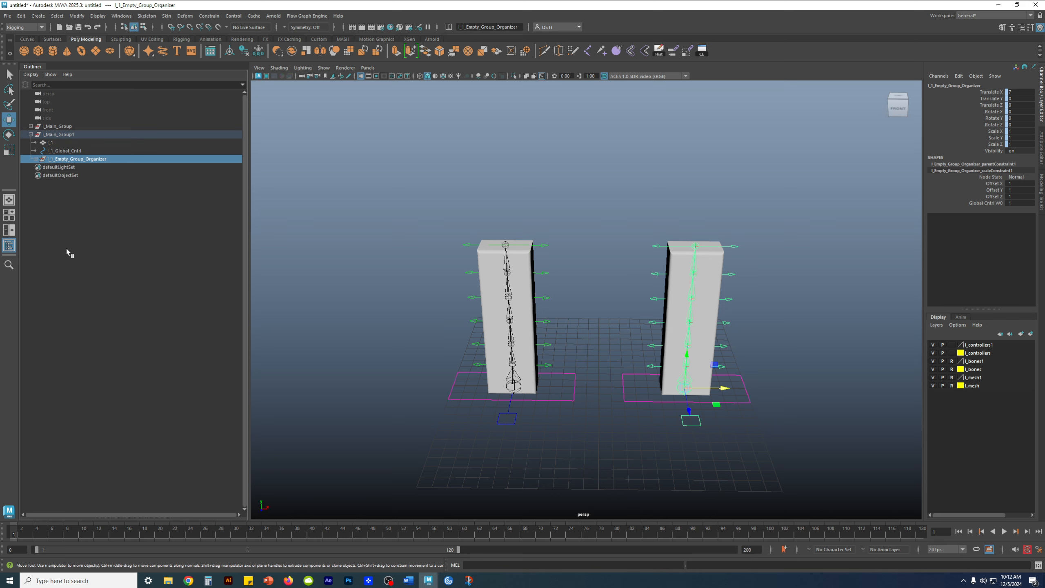
click(88, 266)
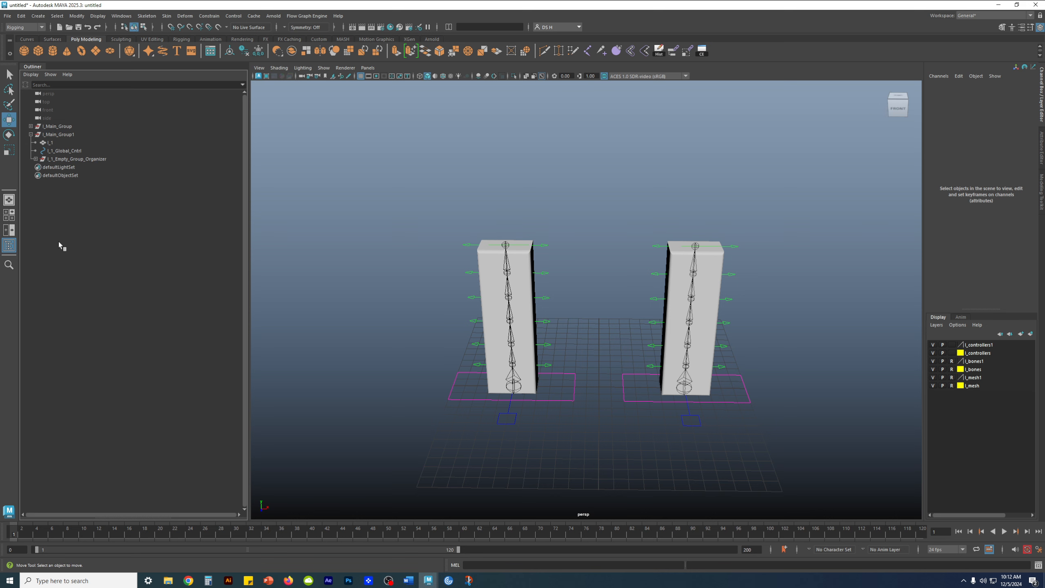
Step: Reorder the display layers so I_controllers1, I_bones1 and I_mesh1 sit together above I_controllers, I_bones and I_mesh
scroll(535, 302, down, 2)
scroll(583, 289, up, 1)
alt+middle_drag(635, 306, 588, 285)
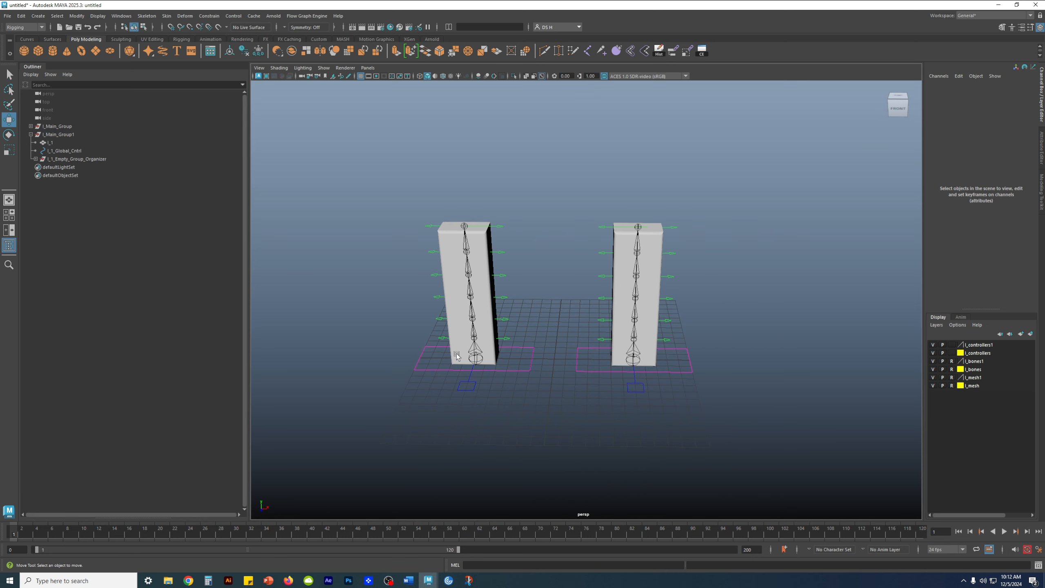
click(985, 348)
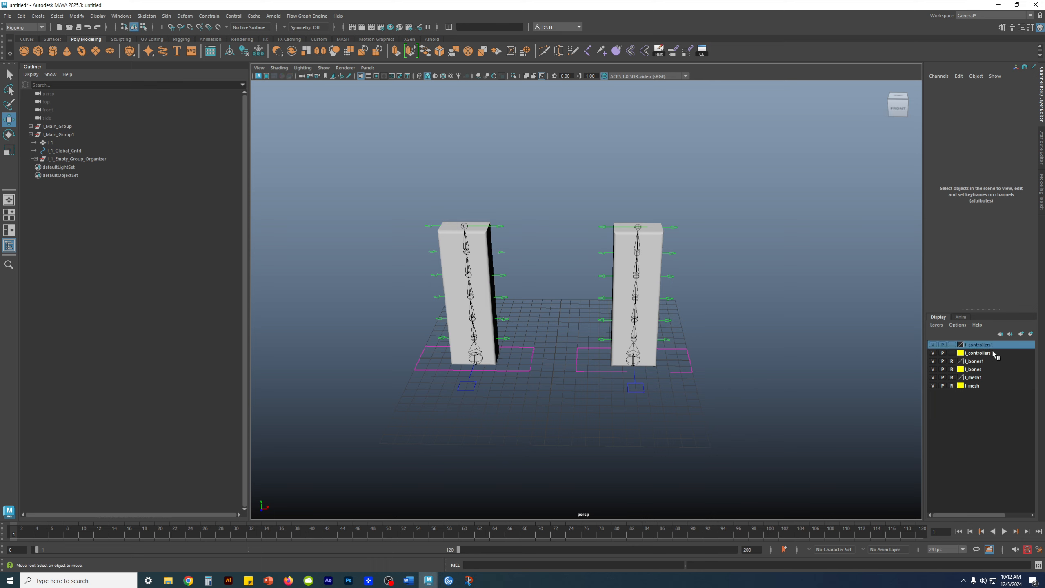
click(979, 361)
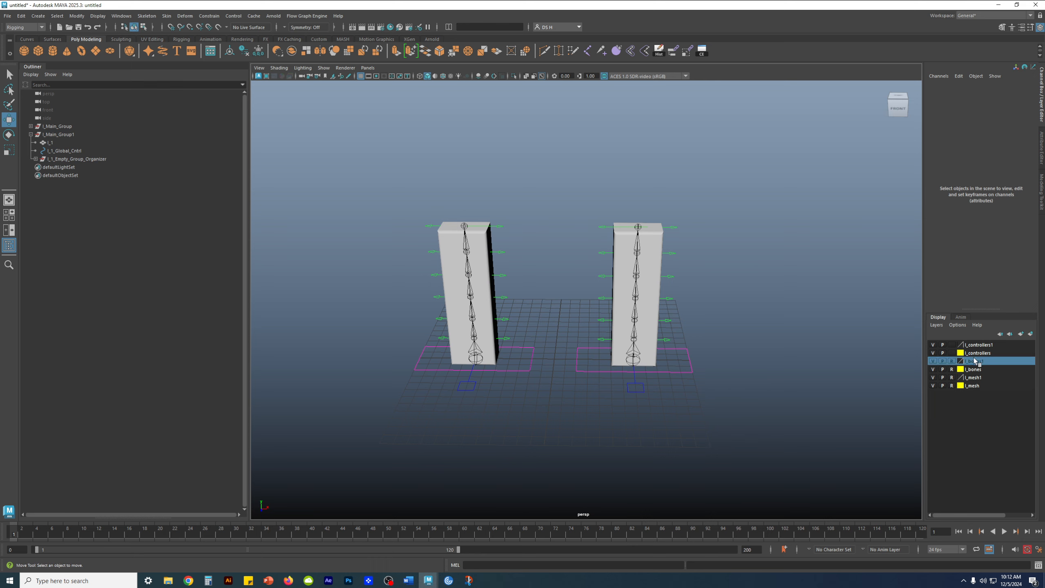
drag(976, 355, 976, 359)
click(979, 377)
click(985, 345)
click(979, 354)
click(976, 362)
click(983, 347)
click(978, 353)
click(974, 362)
click(991, 345)
click(981, 353)
click(976, 362)
click(991, 346)
click(980, 353)
click(975, 362)
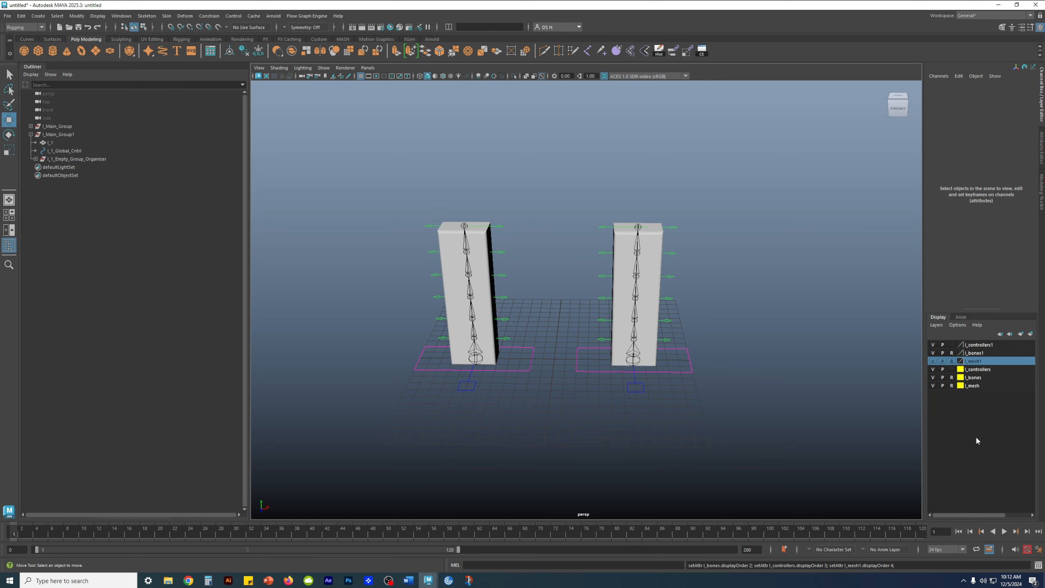
click(973, 354)
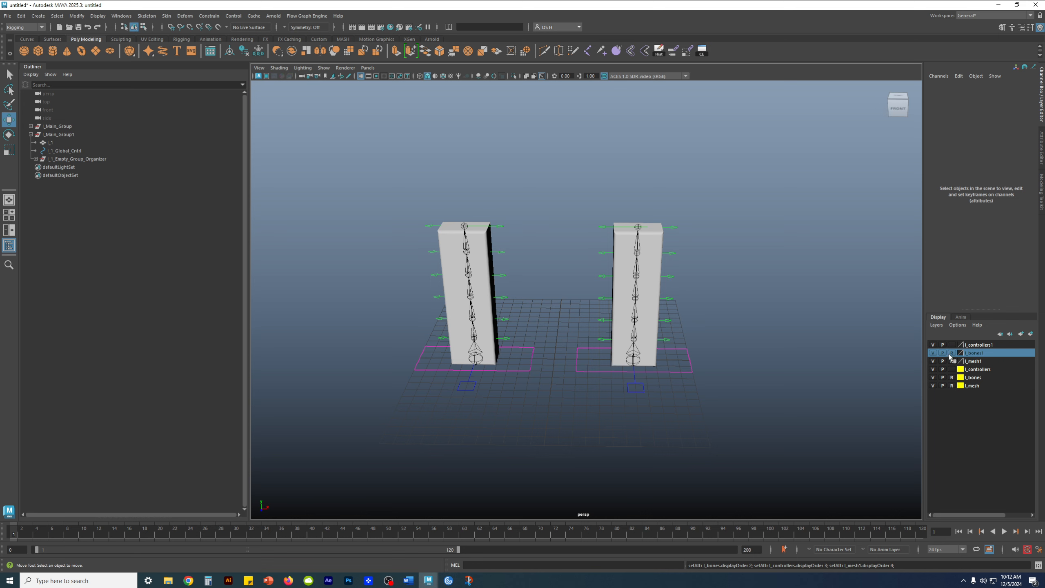
Step: Colour the I_controllers1 and I_bones1 display layers purple and the I_mesh1 layer pink
double_click(961, 345)
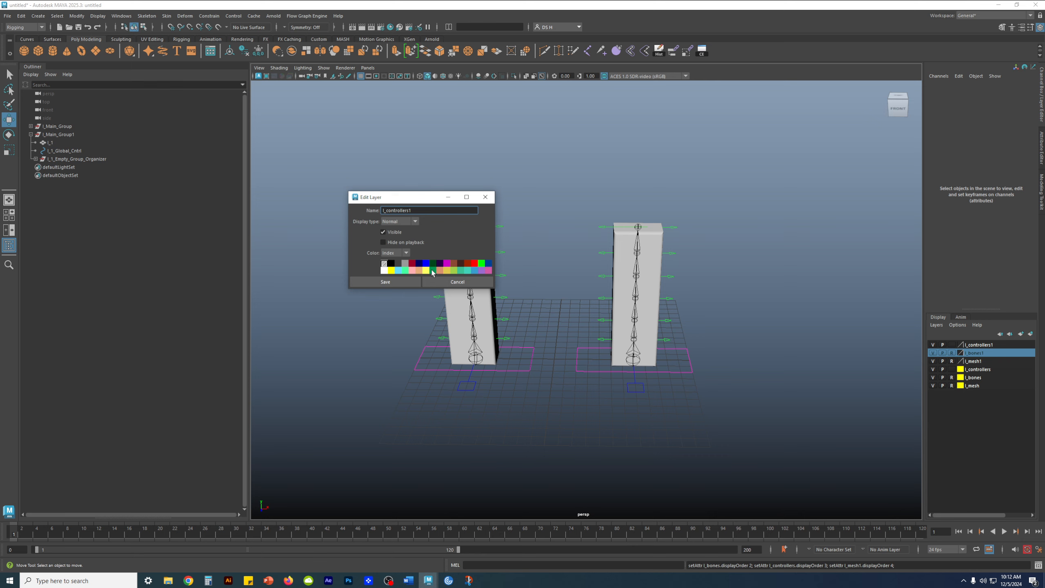
click(484, 270)
click(389, 281)
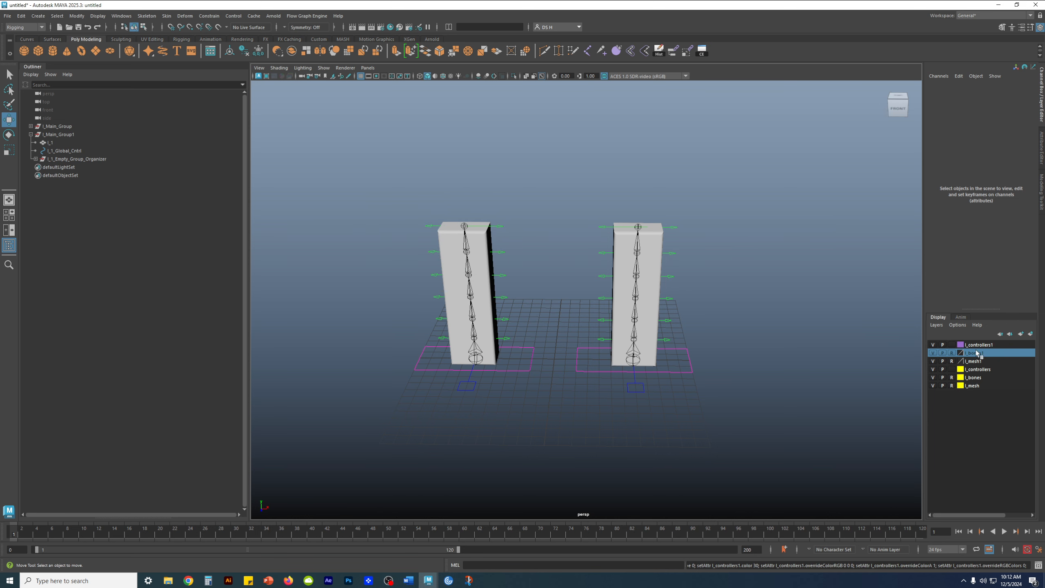
double_click(961, 353)
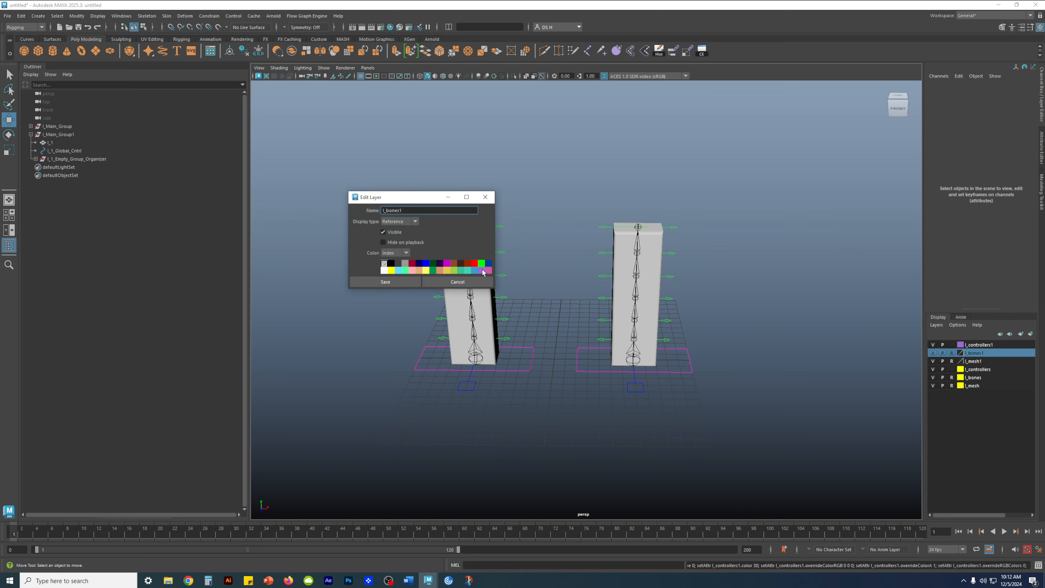
drag(432, 205, 836, 240)
click(787, 316)
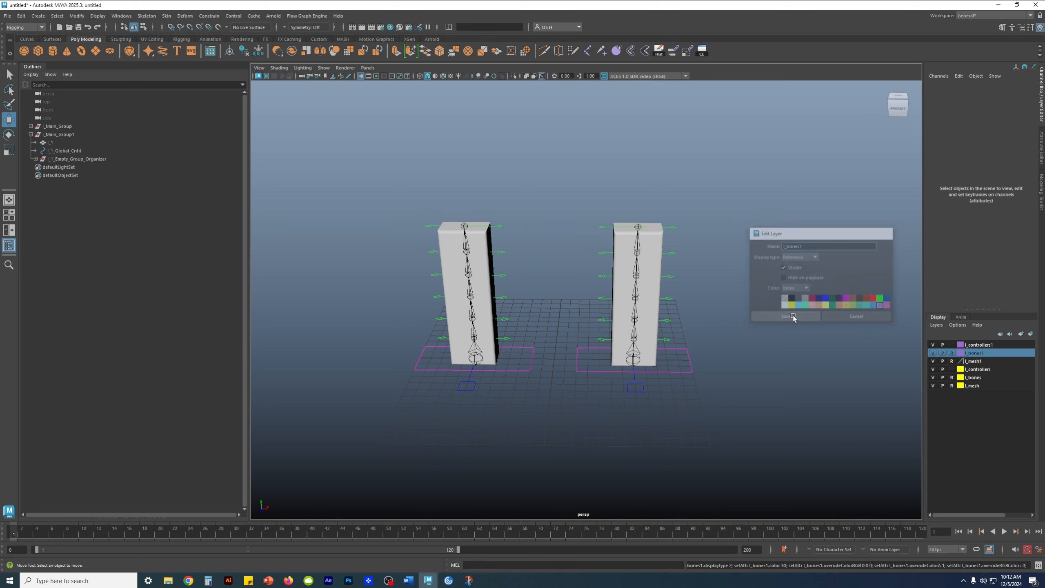
double_click(961, 361)
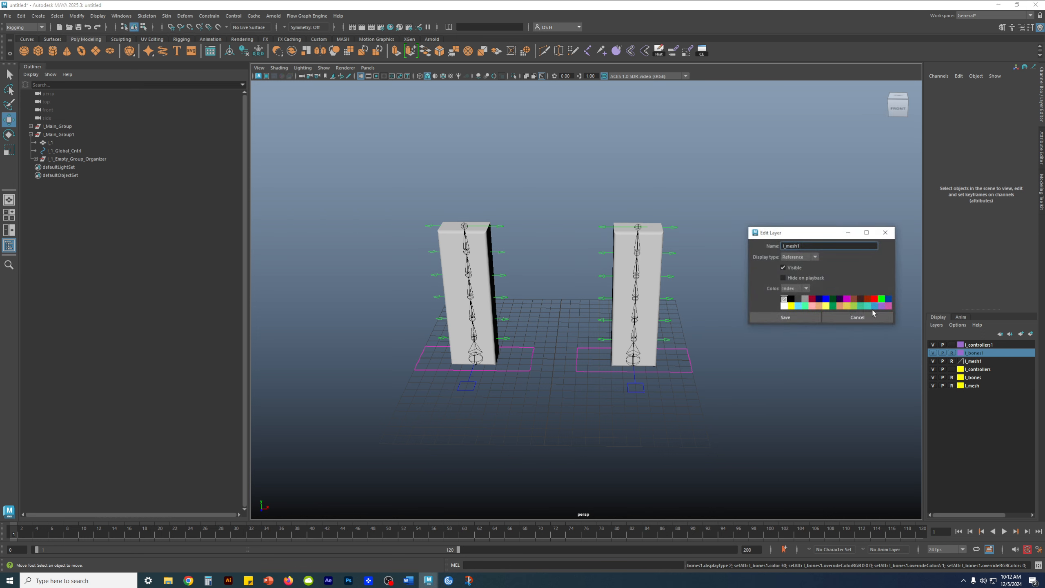
click(888, 306)
click(785, 317)
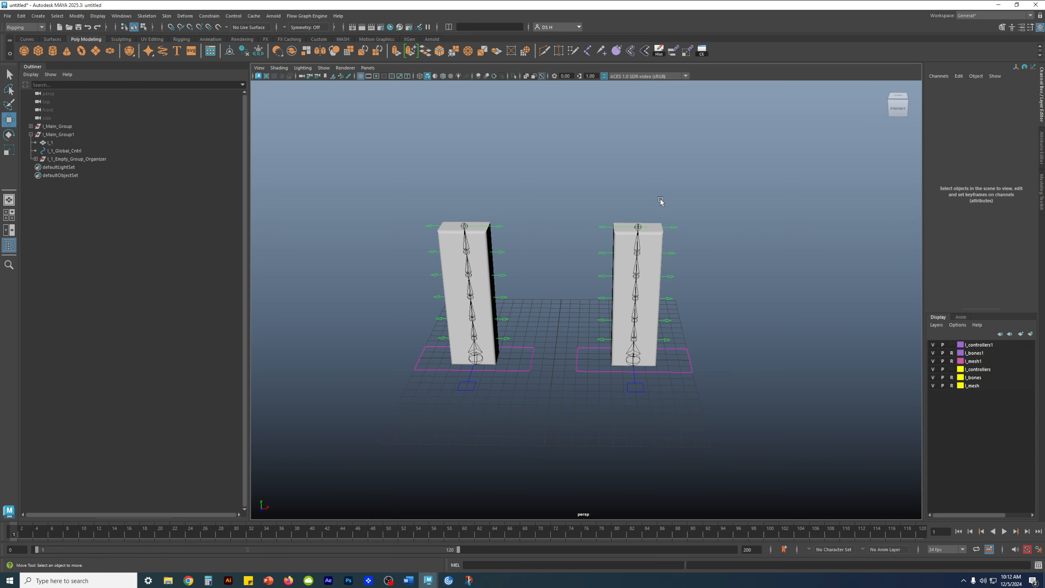
Step: Select the COG controller of the I_Main_Group1 letter and set a keyframe on it at frame 1
click(692, 370)
alt+middle_drag(709, 377, 668, 338)
click(634, 379)
click(621, 366)
alt+middle_drag(646, 385, 231, 482)
alt+middle_drag(323, 441, 465, 437)
drag(29, 531, 14, 533)
alt+middle_drag(452, 396, 446, 414)
alt+middle_drag(576, 442, 508, 478)
key(s)
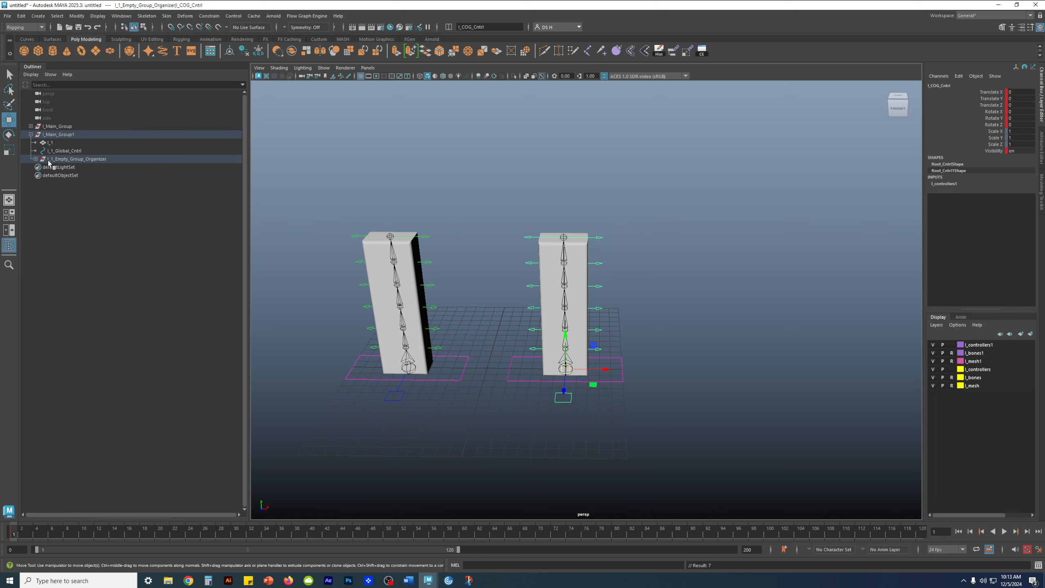
Step: At frame 24, slide the I_Main_Group1 letter's COG controller along X to a translation of about 27.3
alt+middle_drag(460, 241, 418, 222)
key(alt+v)
mouse_move(56, 534)
mouse_down()
mouse_move(213, 535)
mouse_move(128, 535)
mouse_move(210, 539)
mouse_move(190, 536)
mouse_up()
drag(575, 358, 874, 342)
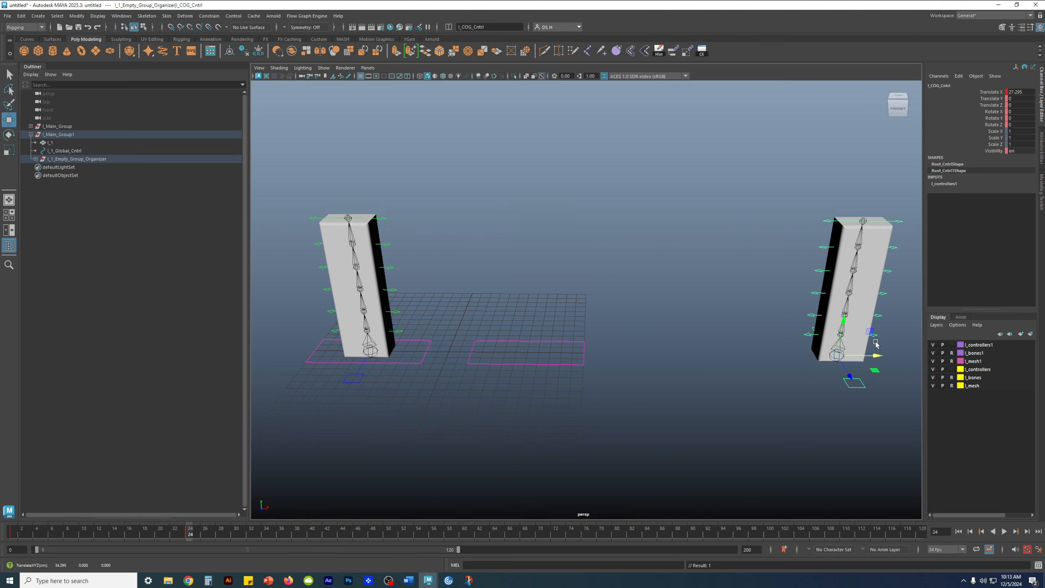
Step: Play back the slide of the I_Main_Group1 letter and return to frame 1
alt+middle_drag(747, 371, 660, 390)
key(alt+v)
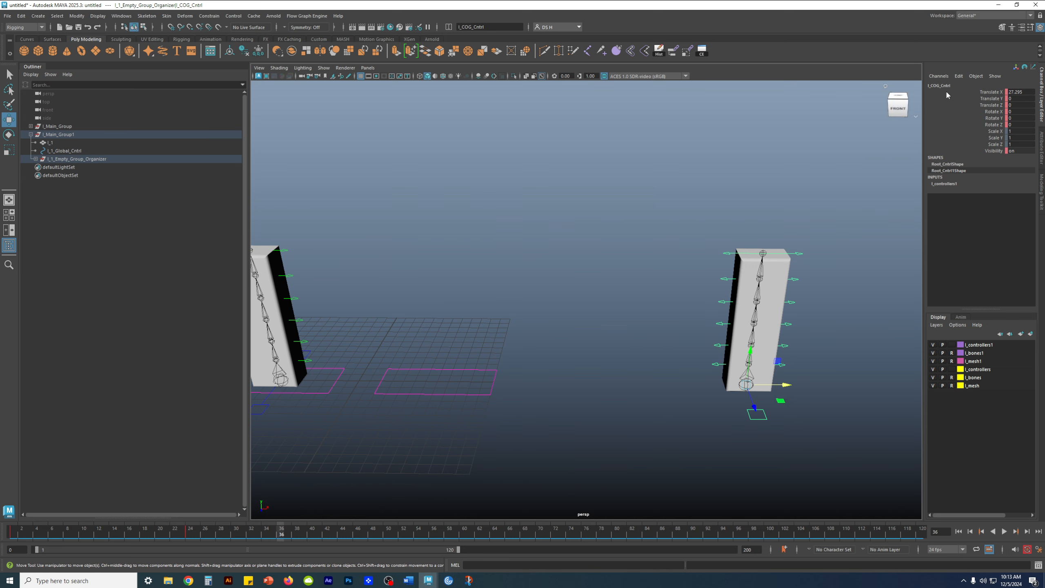
key(alt+v)
drag(140, 530, 13, 531)
Step: Keyframe the I_Main_Group letter's COG controller at frame 1, and at frame 24 move it to about 30.67 in Translate X
alt+middle_drag(506, 358, 563, 368)
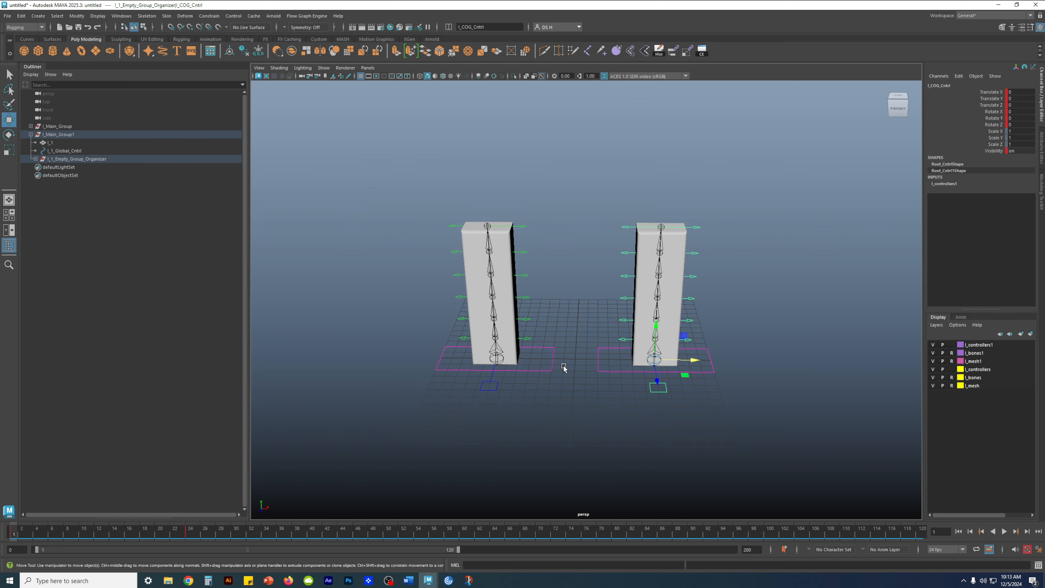
click(497, 392)
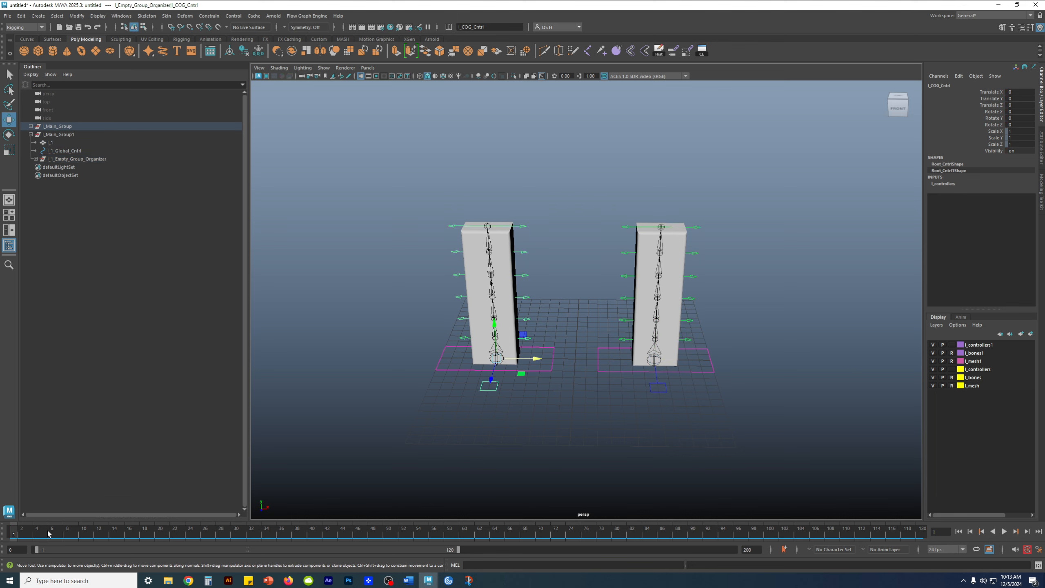
key(s)
alt+middle_drag(520, 417, 532, 431)
drag(104, 540, 190, 537)
scroll(370, 399, down, 5)
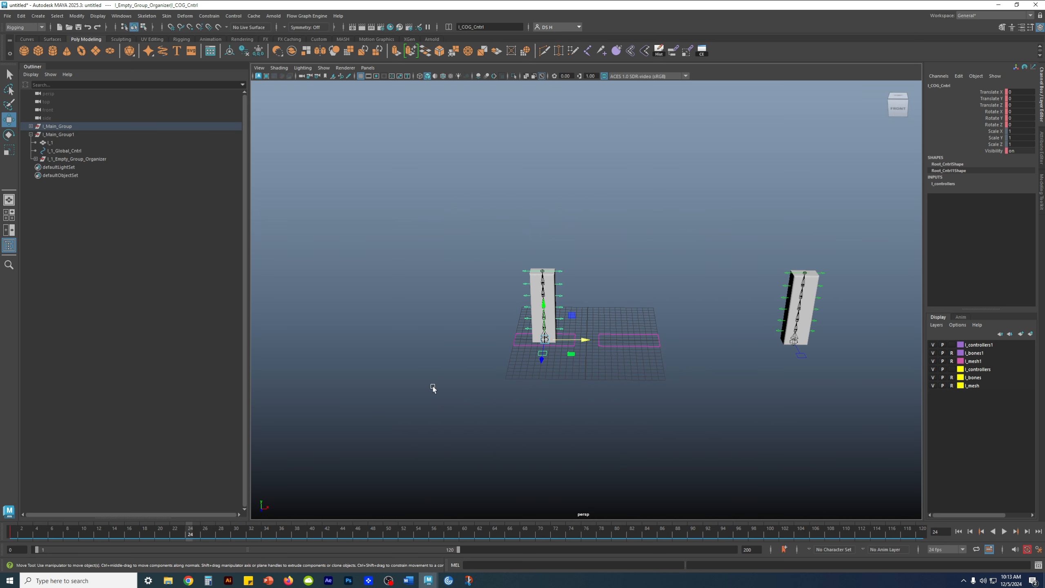
alt+middle_drag(594, 333, 503, 362)
drag(493, 370, 678, 365)
Step: Play back both letters sliding together and return to frame 1
scroll(681, 418, up, 3)
key(alt+v)
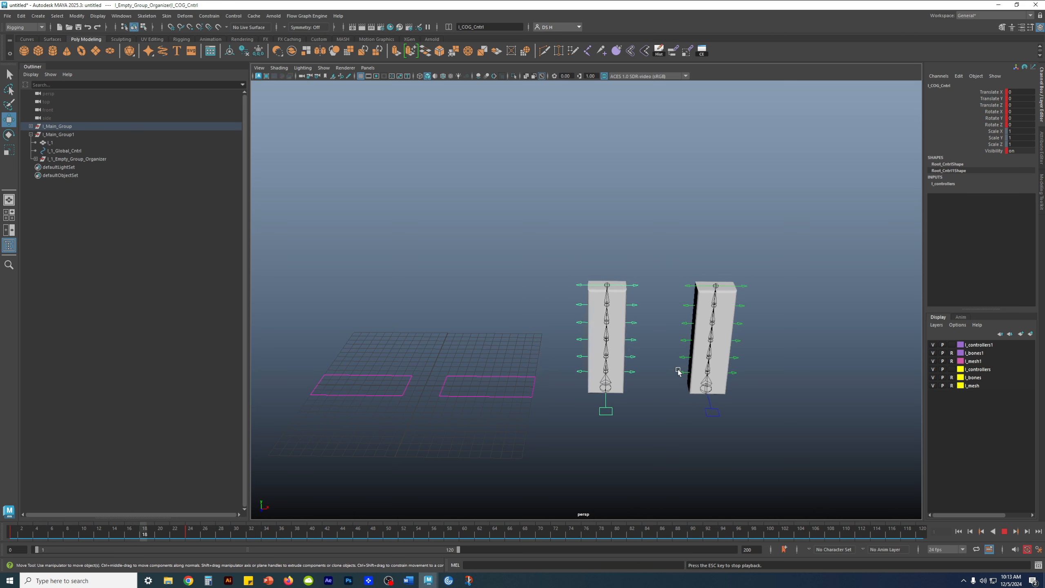
click(13, 535)
Step: Select all six double-sided controllers along the I_Main_Group letter and keyframe them at frame 1
alt+middle_drag(410, 316, 613, 309)
scroll(546, 281, up, 4)
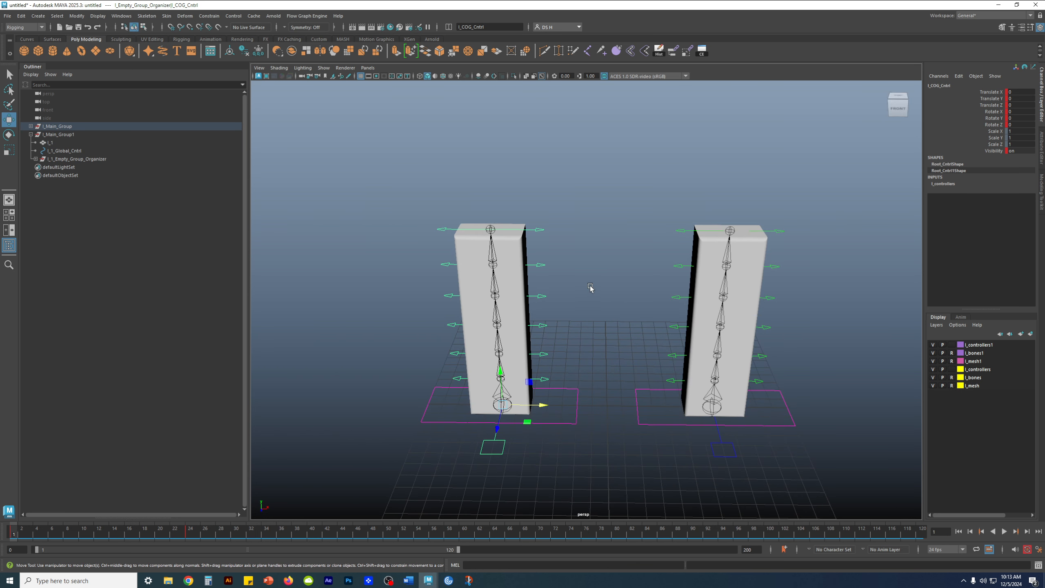
click(537, 229)
click(541, 265)
click(541, 296)
click(539, 325)
click(542, 353)
click(543, 379)
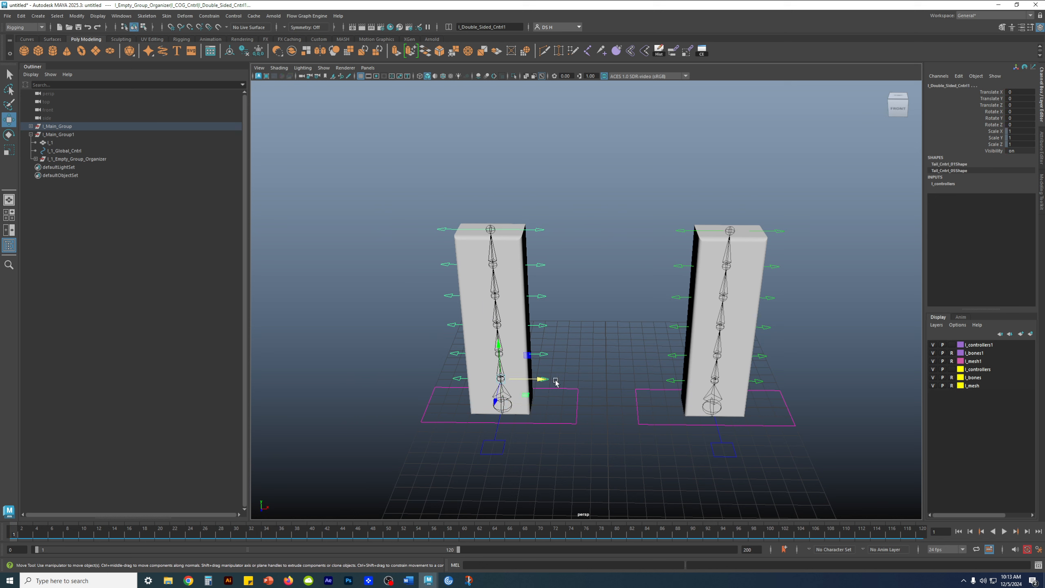
key(s)
Step: At frame 24, keyframe the six selected controllers and bend the letter by rotating them to about 9.135 in Rotate Z
drag(113, 535, 189, 539)
alt+middle_drag(749, 274, 586, 218)
key(s)
alt+middle_drag(633, 305, 640, 338)
key(e)
alt+drag(684, 305, 681, 299)
alt+middle_drag(666, 303, 717, 276)
mouse_move(689, 311)
mouse_down()
mouse_move(660, 303)
mouse_move(699, 299)
mouse_move(691, 305)
mouse_up()
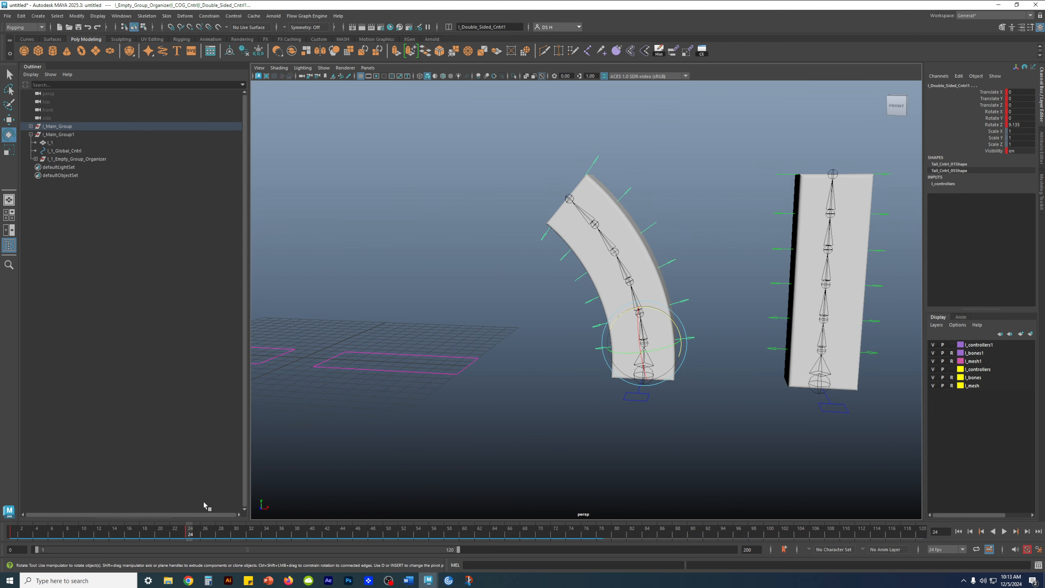
Step: Select the six double-sided controllers along the I_Main_Group1 letter and keyframe them at frames 24 and 1
key(f)
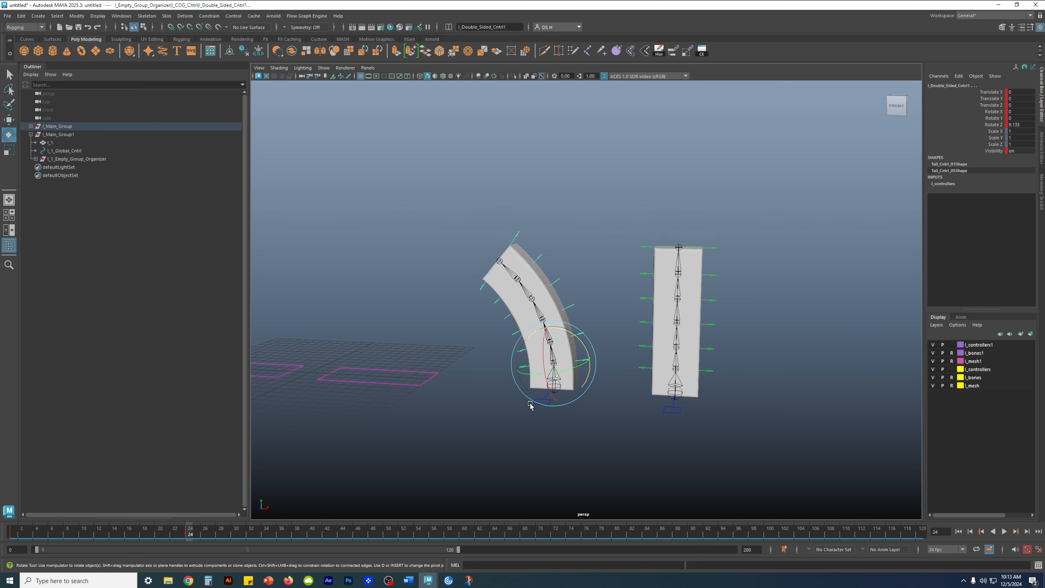
drag(687, 224, 689, 227)
key(q)
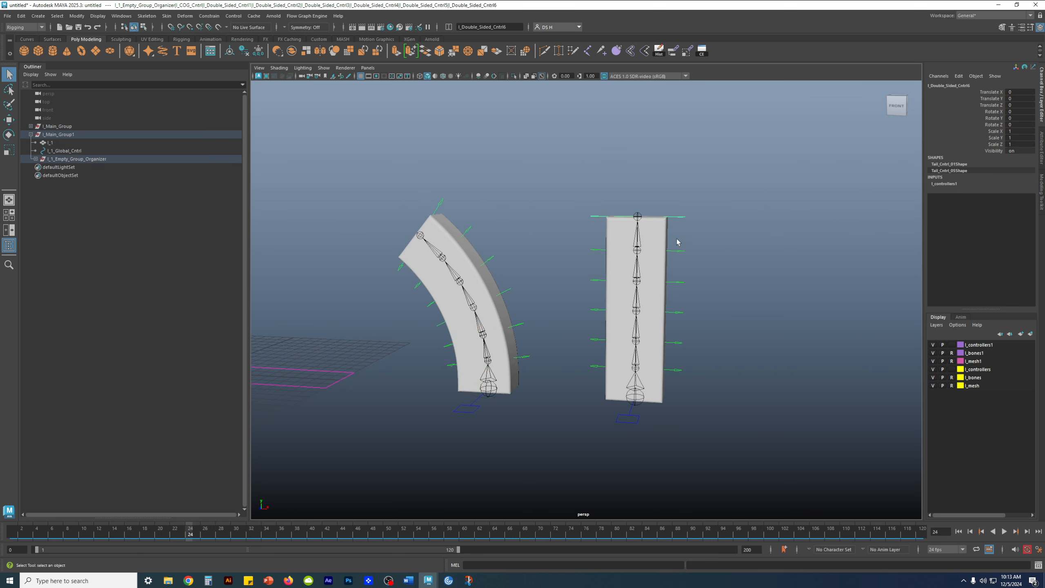
drag(690, 298, 689, 301)
shift+drag(673, 355, 692, 382)
scroll(662, 323, down, 2)
key(s)
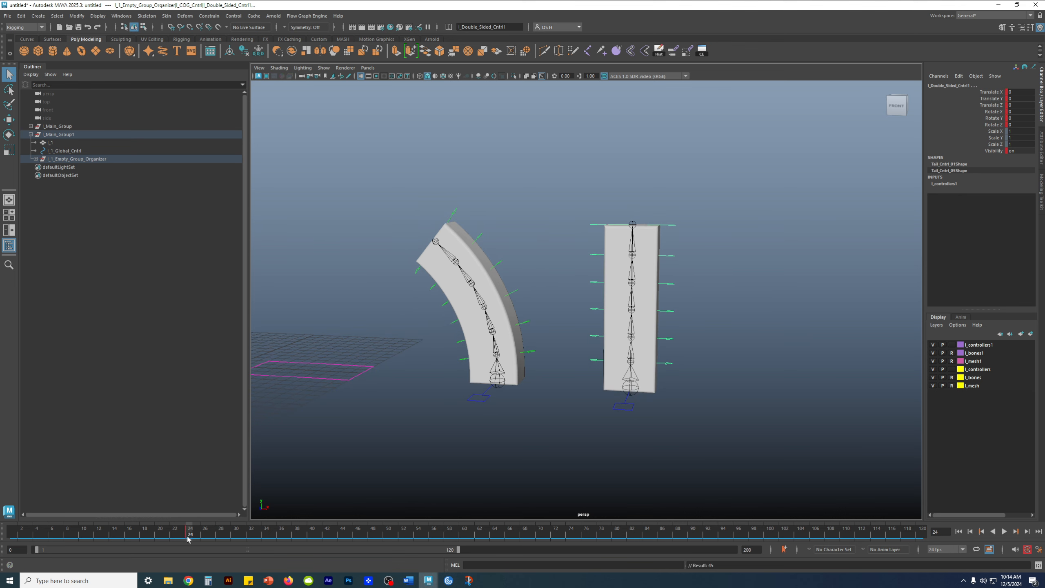
drag(189, 537, 14, 537)
alt+middle_drag(480, 353, 717, 360)
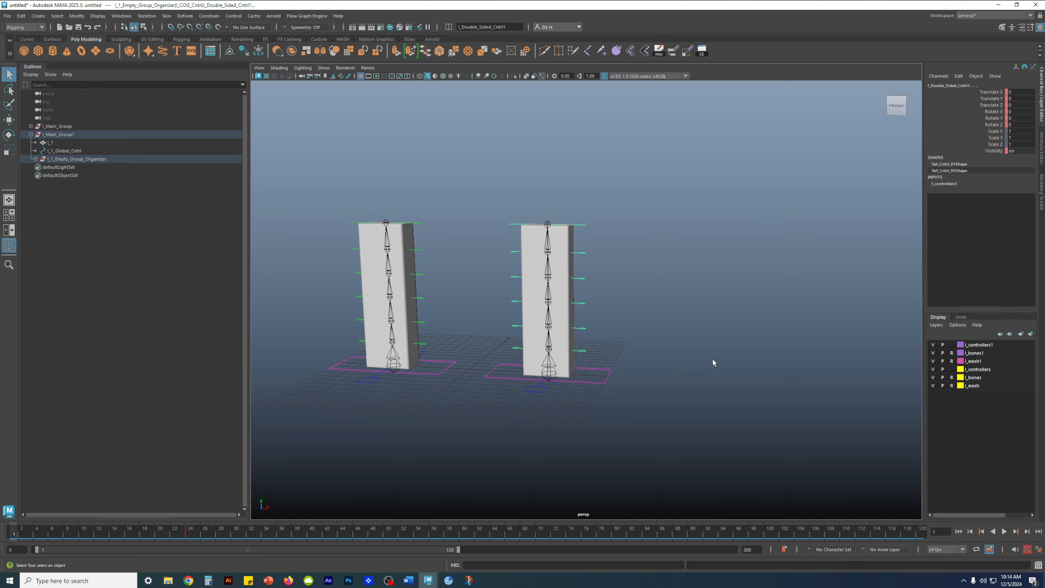
alt+middle_drag(519, 364, 494, 373)
Step: At frame 24, bend the I_Main_Group1 letter by rotating its six controllers to about 9.146 in Rotate Z
drag(35, 537, 189, 536)
alt+middle_drag(860, 266, 543, 282)
key(e)
drag(572, 364, 566, 361)
alt+drag(625, 339, 674, 350)
alt+drag(681, 348, 743, 320)
Step: Play back the sliding and bending animation of both letters several times
key(alt+v)
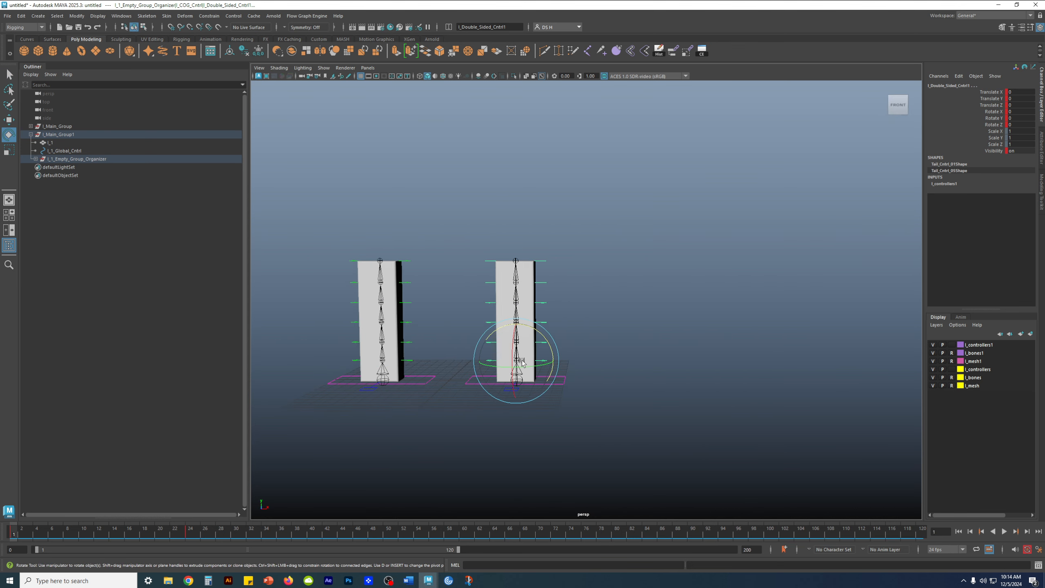
key(Escape)
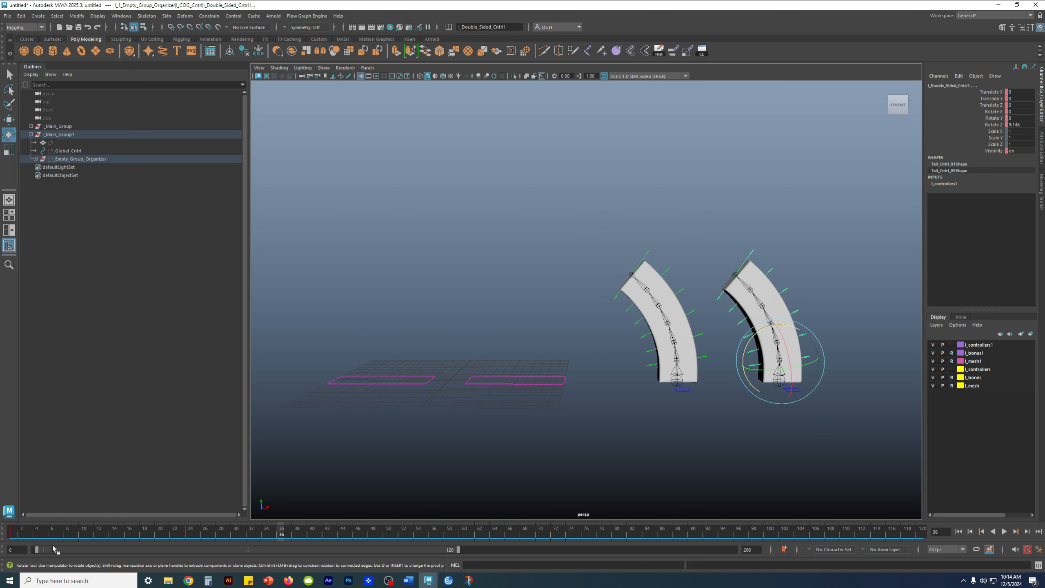
key(alt+v)
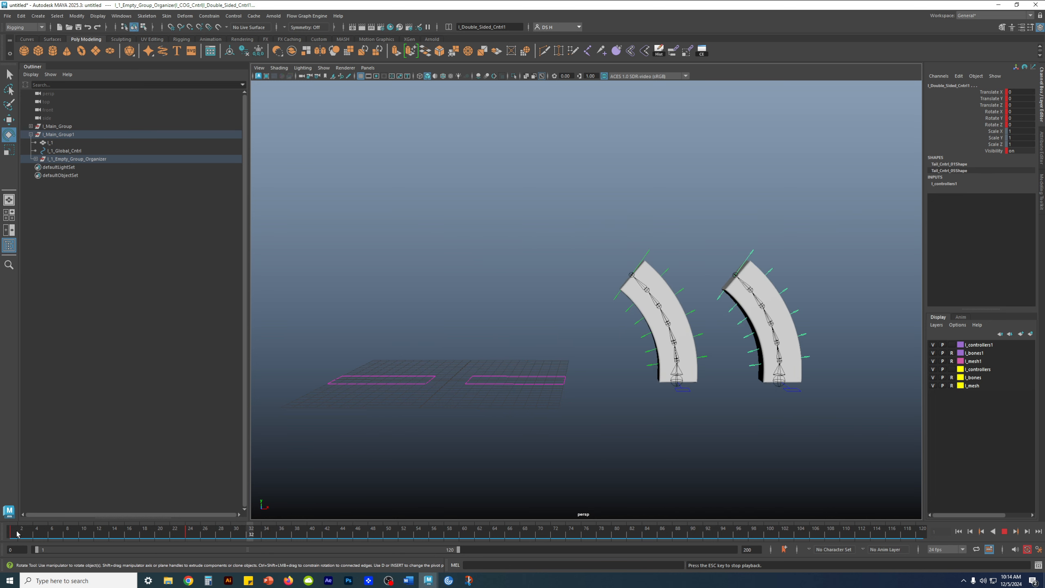
key(Escape)
key(alt+v)
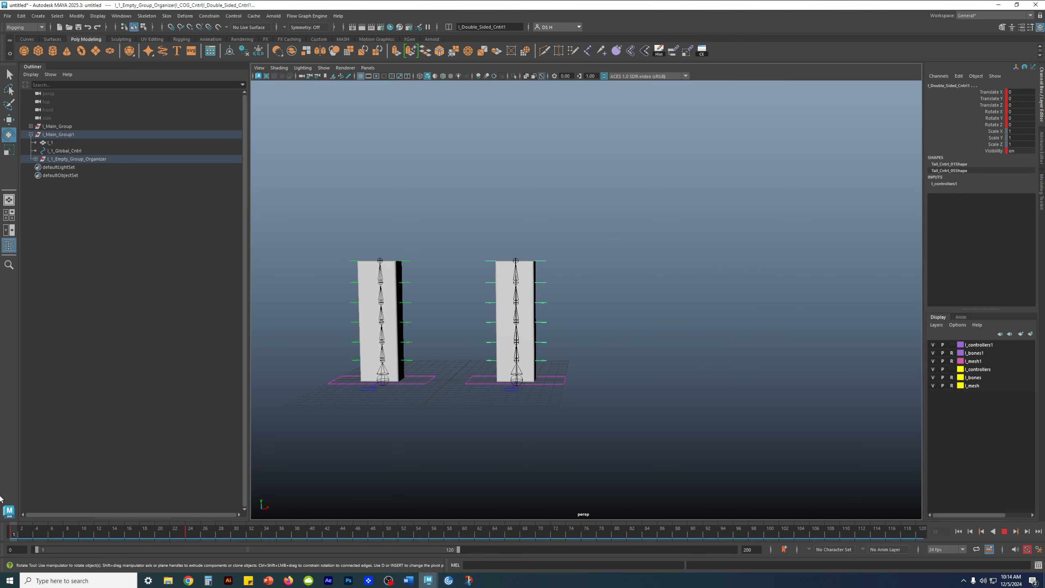
key(Escape)
Step: At frame 12, raise the COG controllers to about 5.7 in Translate Y for I_Main_Group1 and about 6.37 for I_Main_Group
alt+drag(547, 399, 654, 457)
click(687, 445)
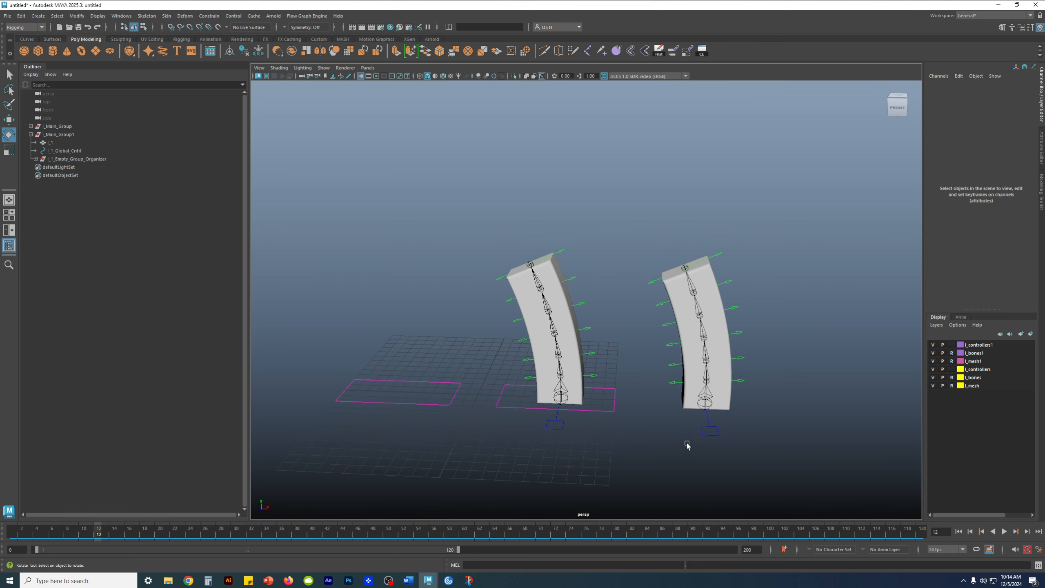
click(701, 431)
alt+drag(688, 417, 690, 287)
key(w)
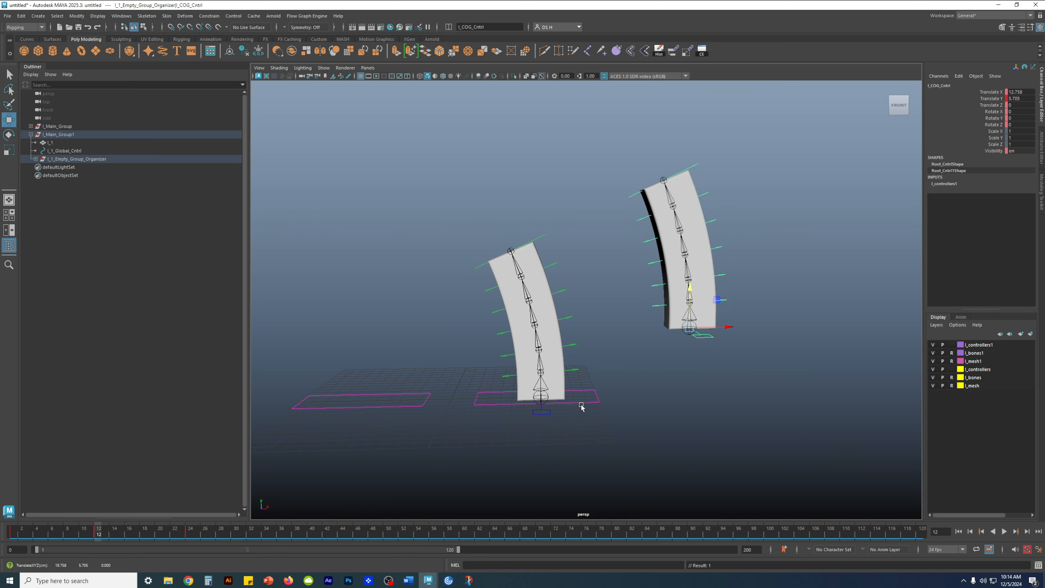
click(549, 412)
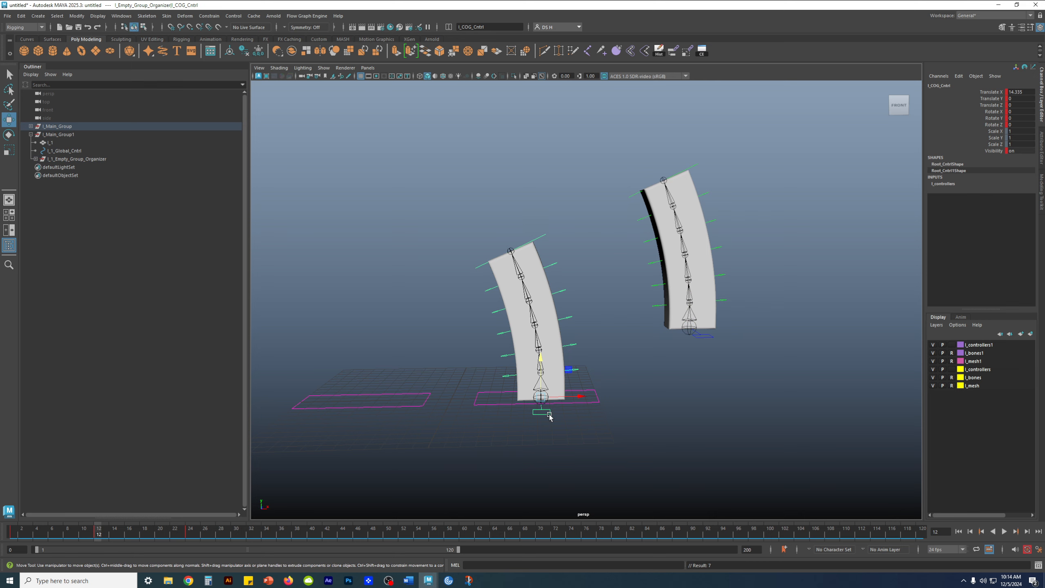
drag(542, 361, 529, 313)
Step: Review the playback, then at frame 24 set Translate Y to 0 on the COG controllers of both letters
key(alt+v)
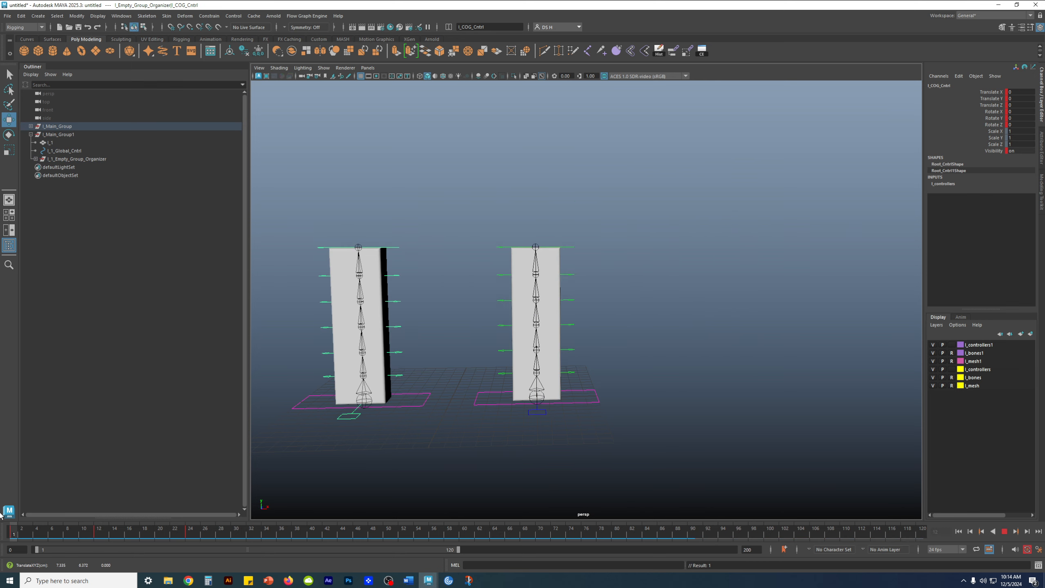
key(Escape)
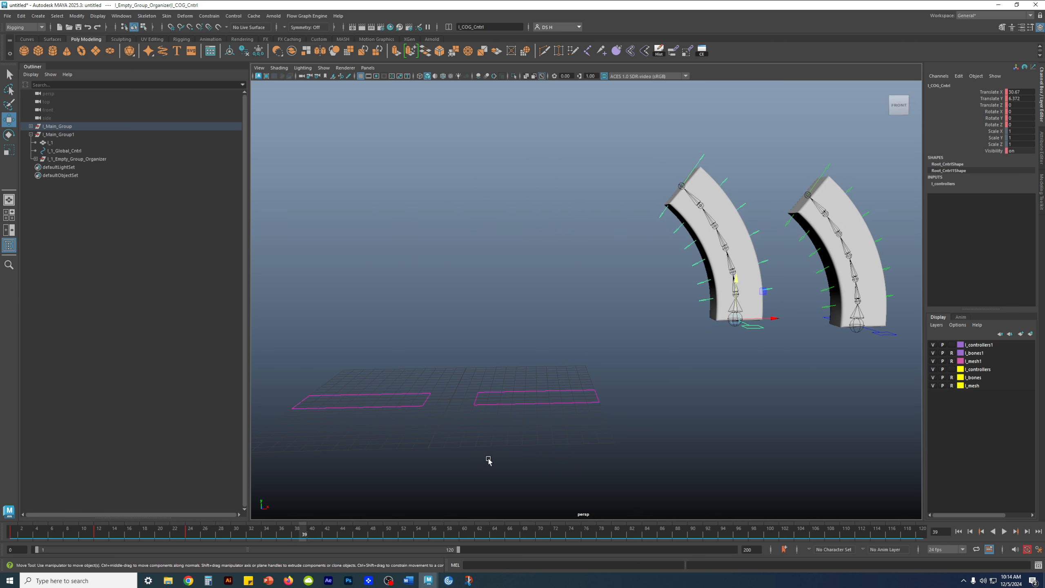
alt+middle_drag(784, 305, 660, 296)
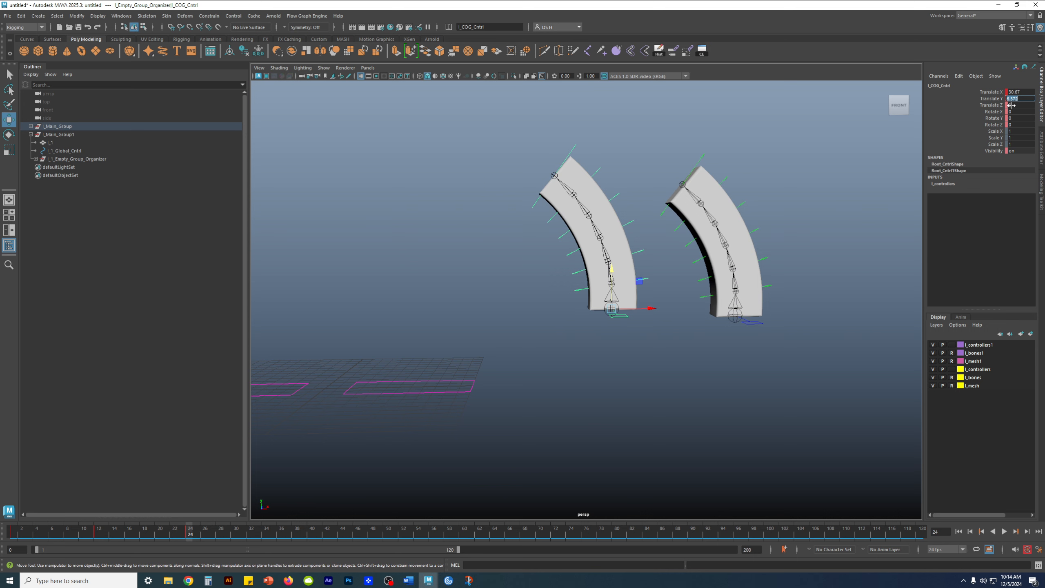
key(Return)
click(760, 324)
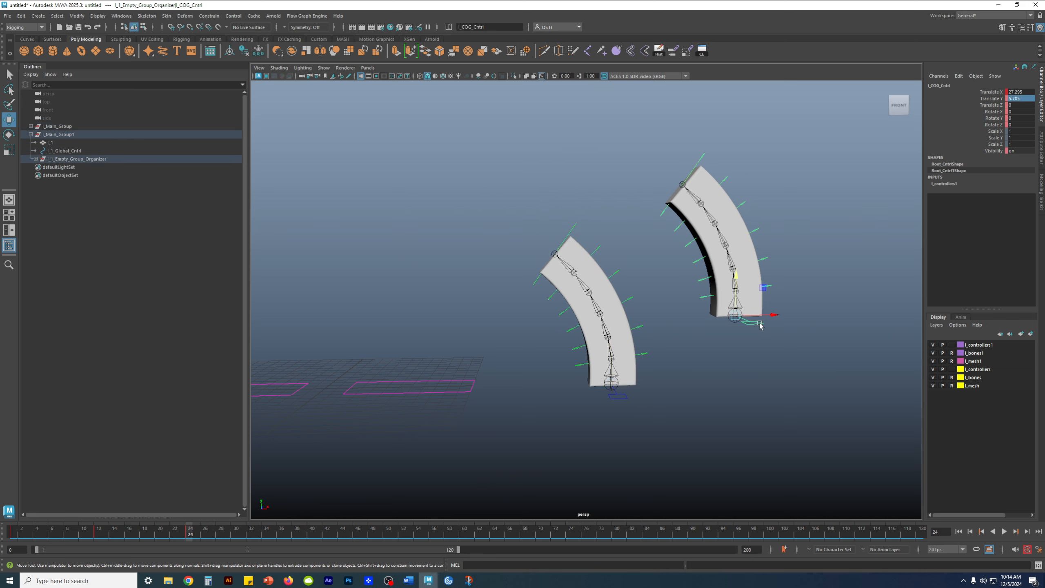
text(0)
key(Return)
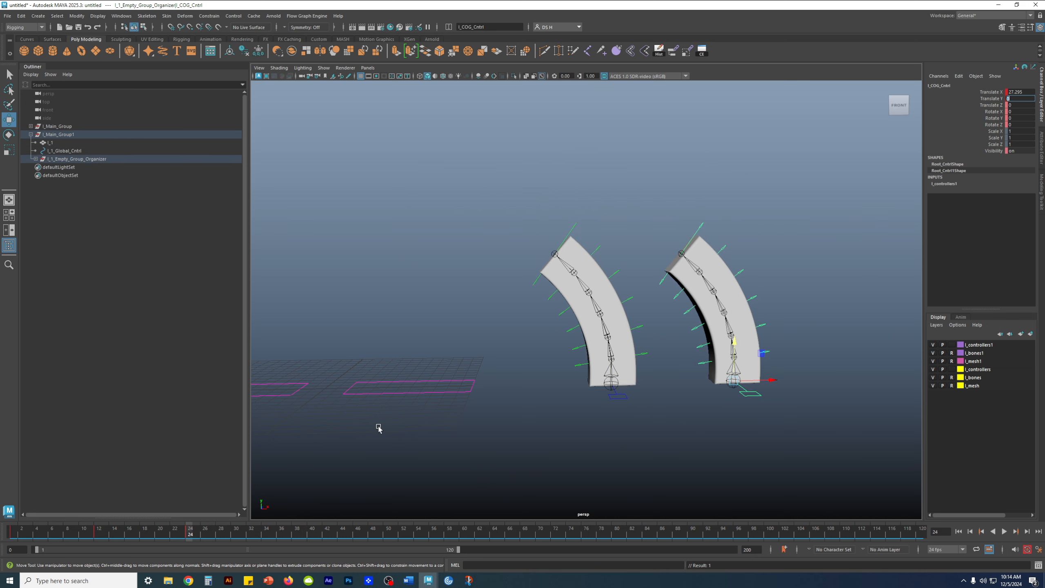
Step: Play back the hopping and bending animation of both letters from a wider view
key(alt+v)
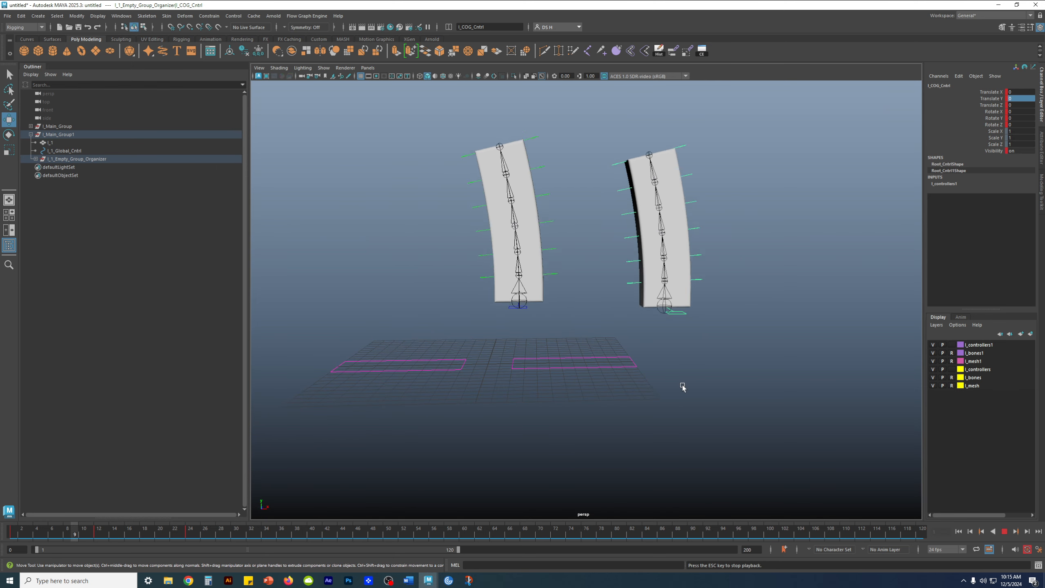
alt+middle_drag(646, 380, 494, 375)
scroll(528, 387, down, 4)
click(118, 531)
key(alt+v)
key(alt+b)
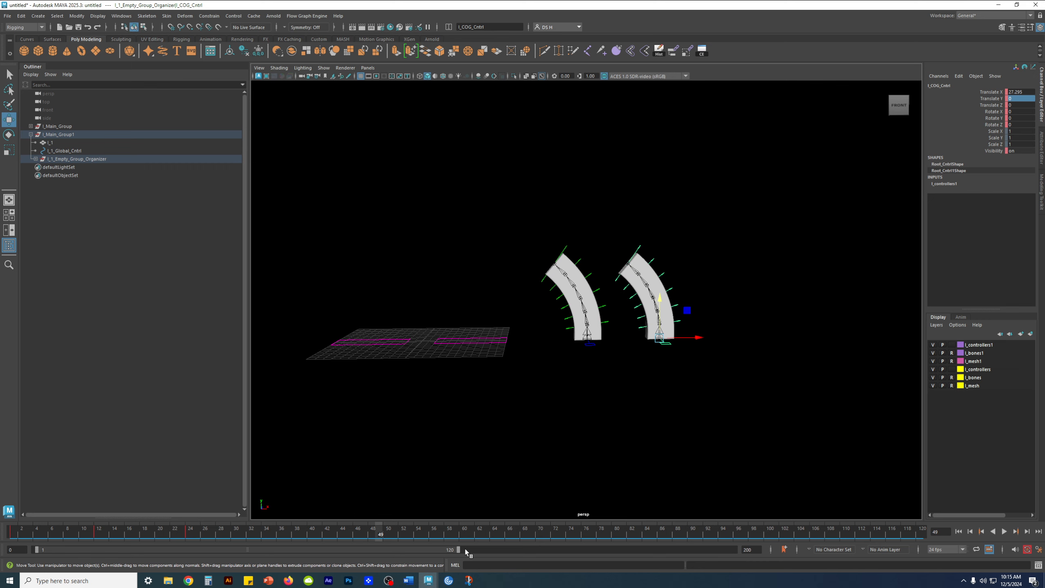
key(alt+b)
key(alt+b)
key(alt+b)
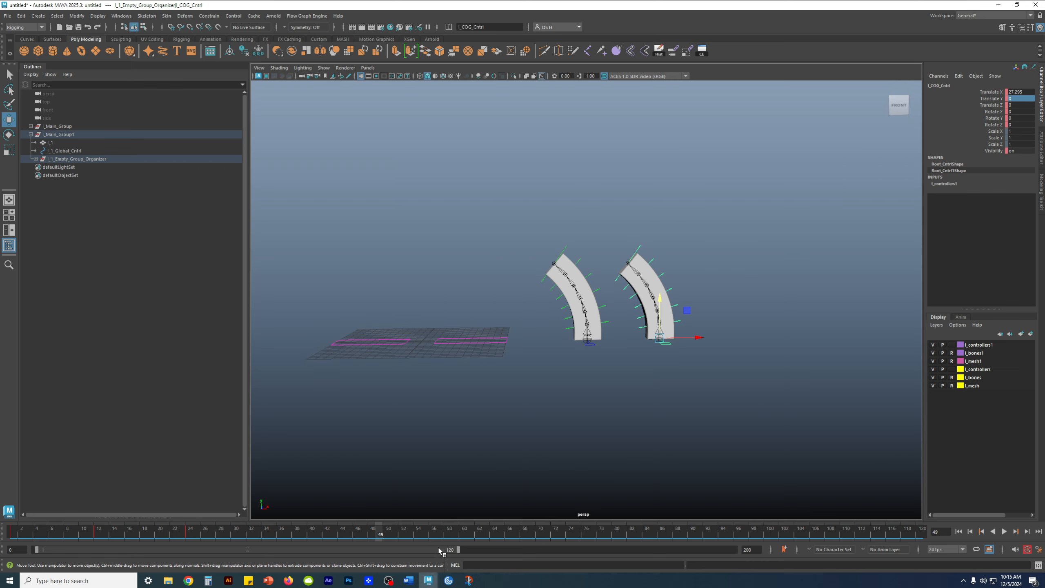
Step: Shorten the playback range to end at frame 35 and play the animation within it
drag(458, 550, 166, 546)
key(alt+v)
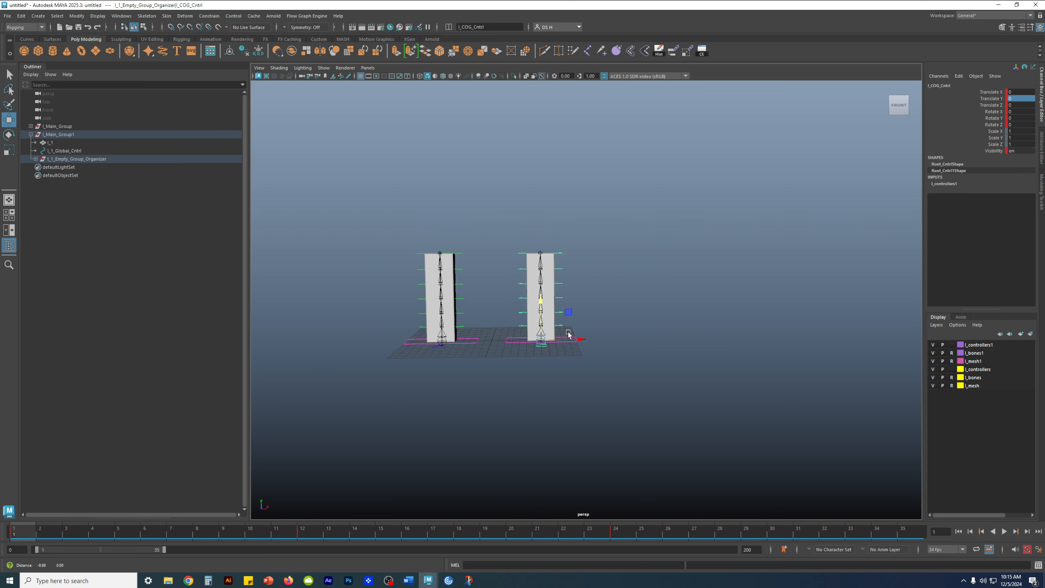
key(Escape)
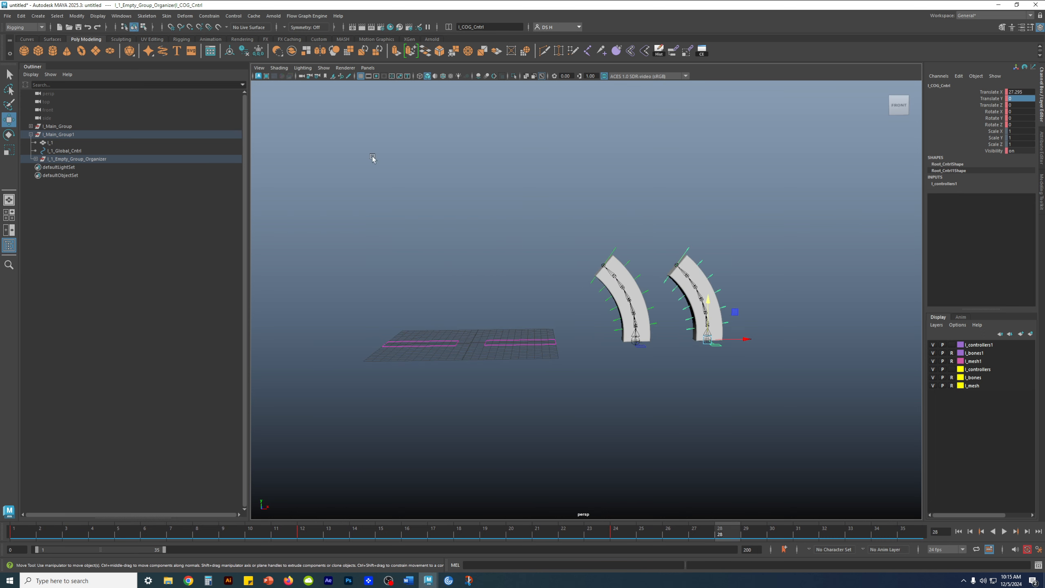
Step: In the Graph Editor, steepen the first and last key tangents of the I_Main_Group1 COG controller's Translate Y curve into a rounded arc
click(121, 16)
mouse_move(154, 76)
click(230, 73)
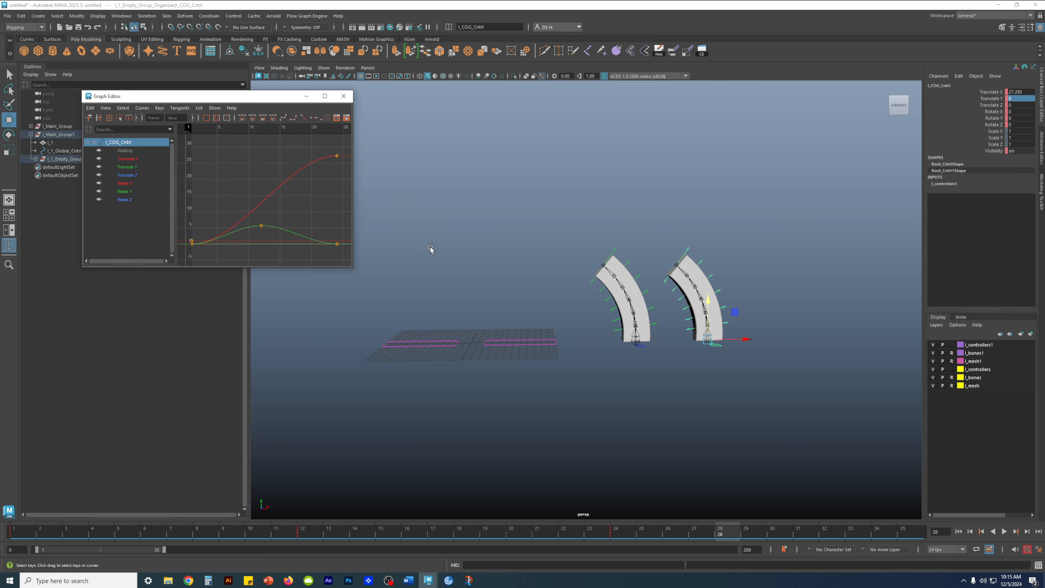
click(142, 167)
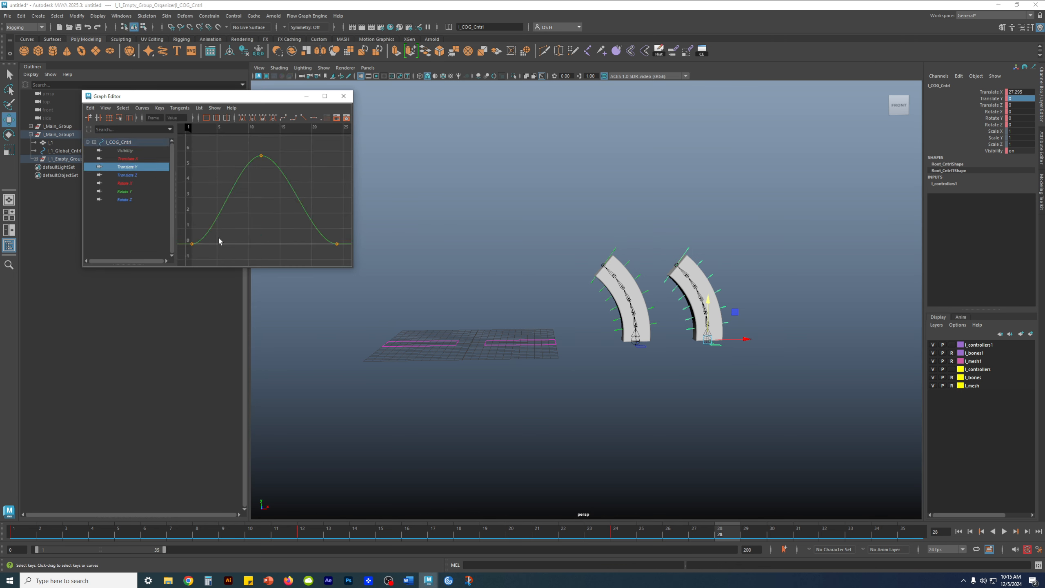
drag(190, 241, 360, 257)
middle_drag(280, 242, 286, 183)
middle_drag(295, 248, 298, 219)
middle_drag(228, 236, 246, 219)
click(200, 211)
drag(211, 236, 192, 225)
middle_drag(230, 202, 231, 200)
Step: Reshape the I_Main_Group COG controller's Translate Y curve into a rounded arc by steepening its first and last key tangents
click(704, 355)
click(646, 348)
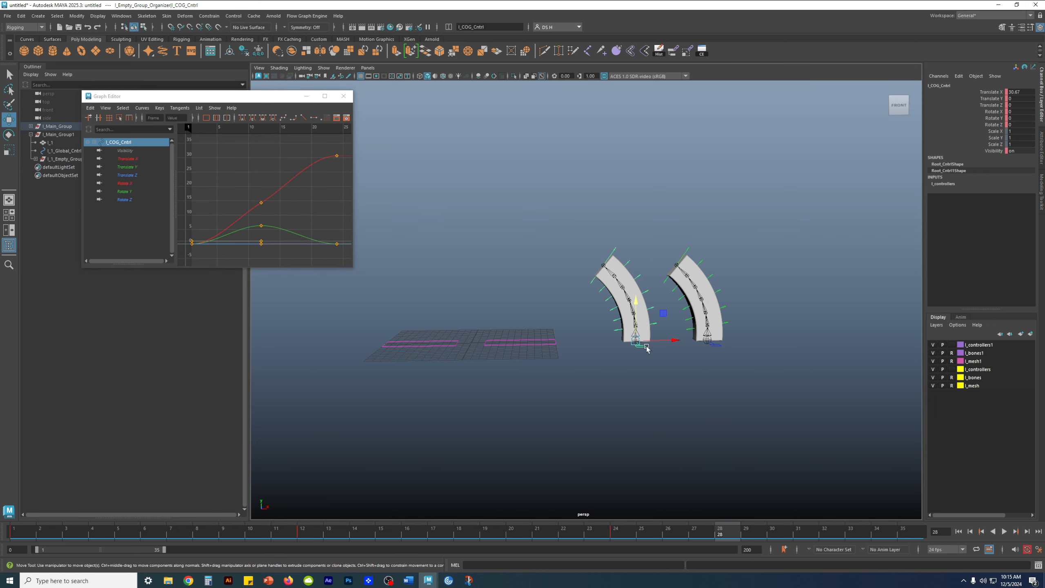
click(157, 167)
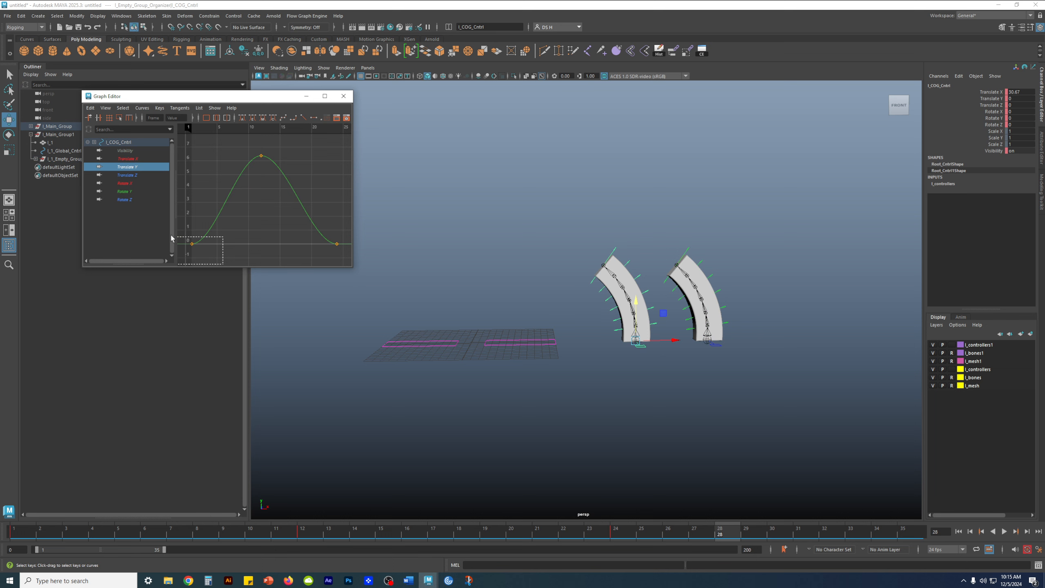
drag(172, 238, 173, 238)
middle_drag(253, 231, 251, 207)
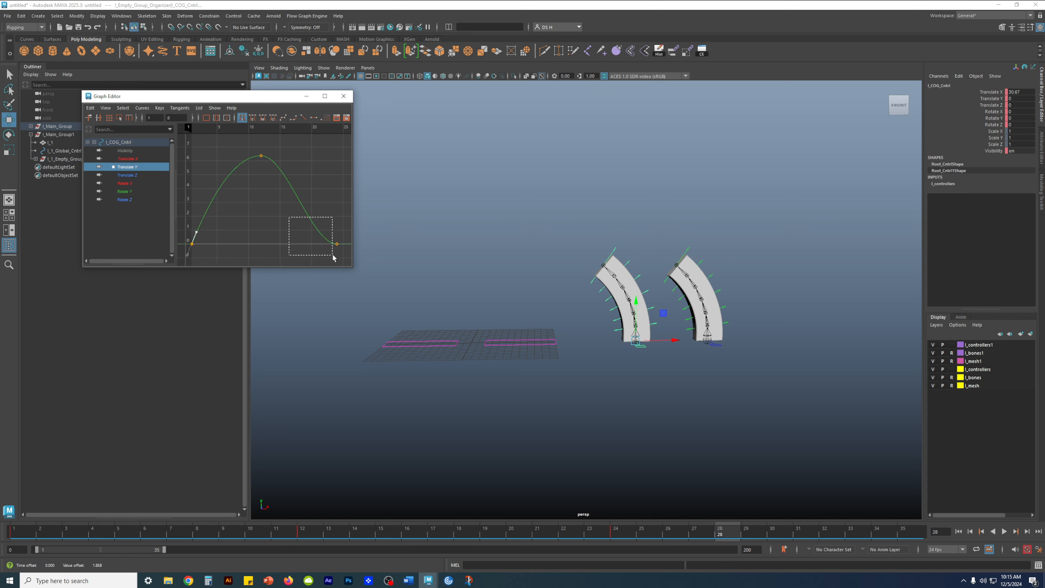
drag(328, 252, 328, 252)
middle_drag(249, 226, 255, 212)
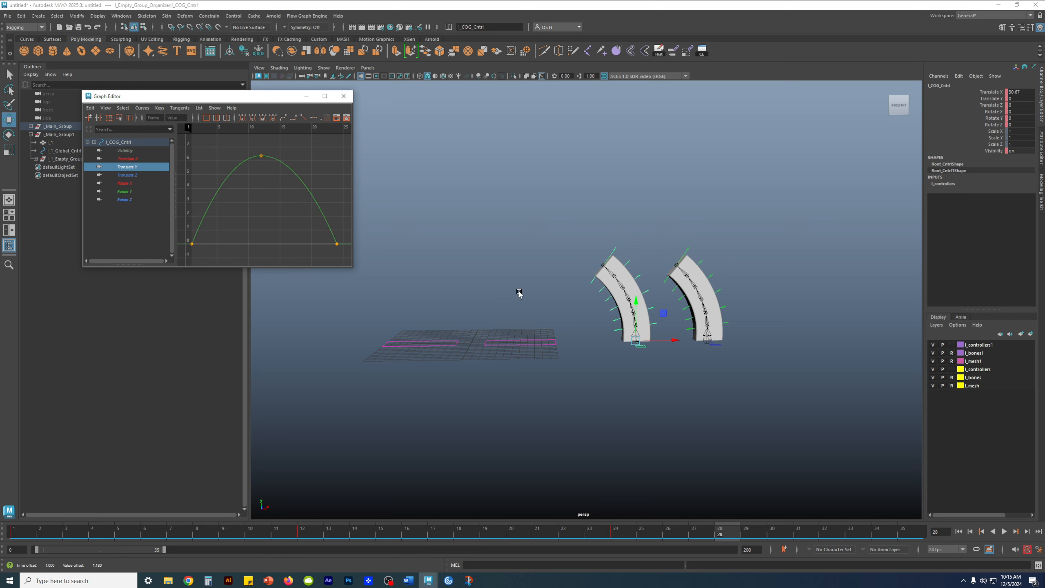
Step: Play back the smoothed hops, return to frame 1, close the Graph Editor and deselect everything
key(alt+v)
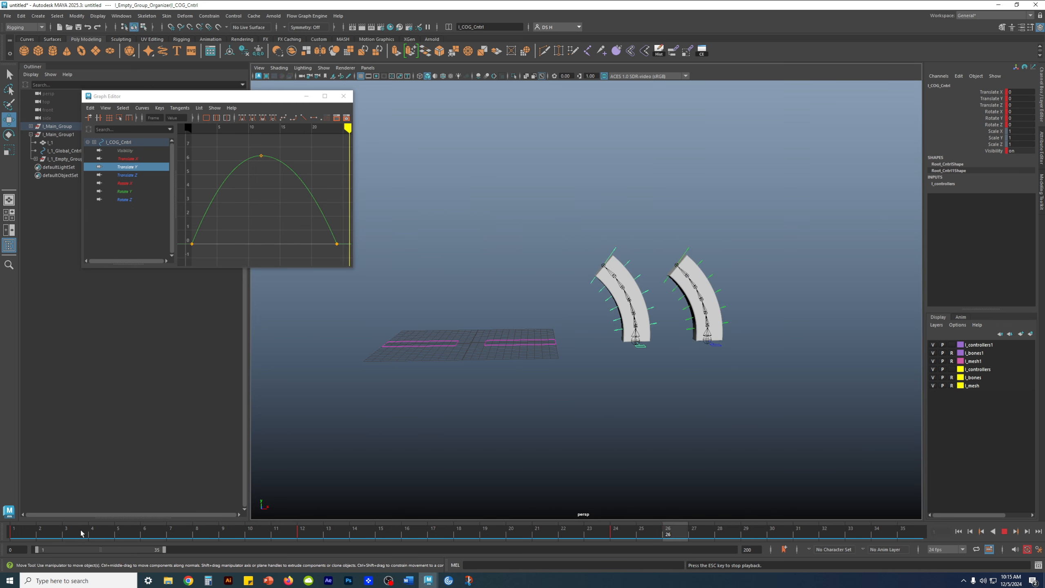
drag(95, 530, 24, 531)
click(344, 96)
scroll(646, 325, up, 5)
click(769, 395)
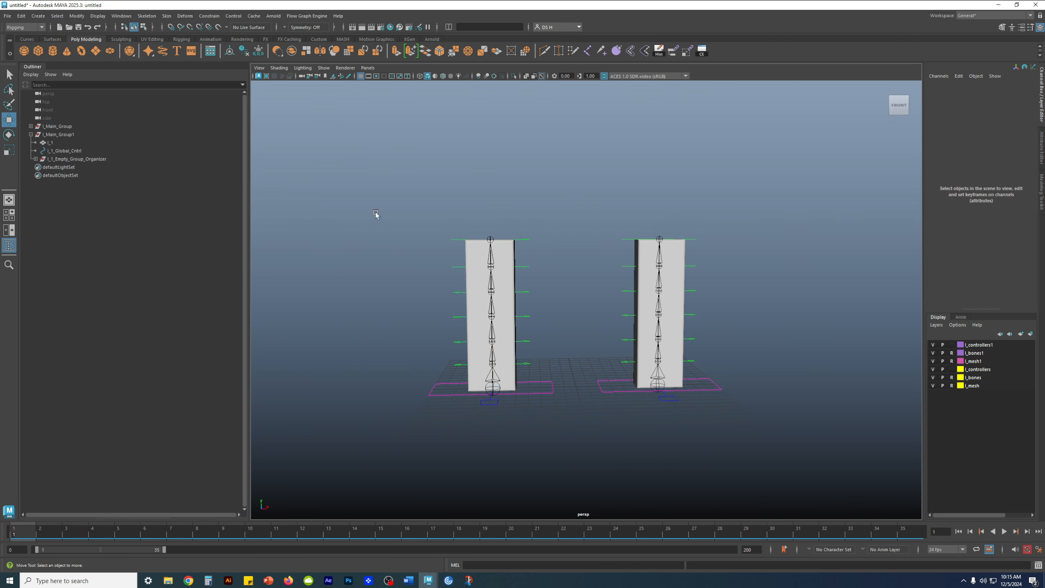